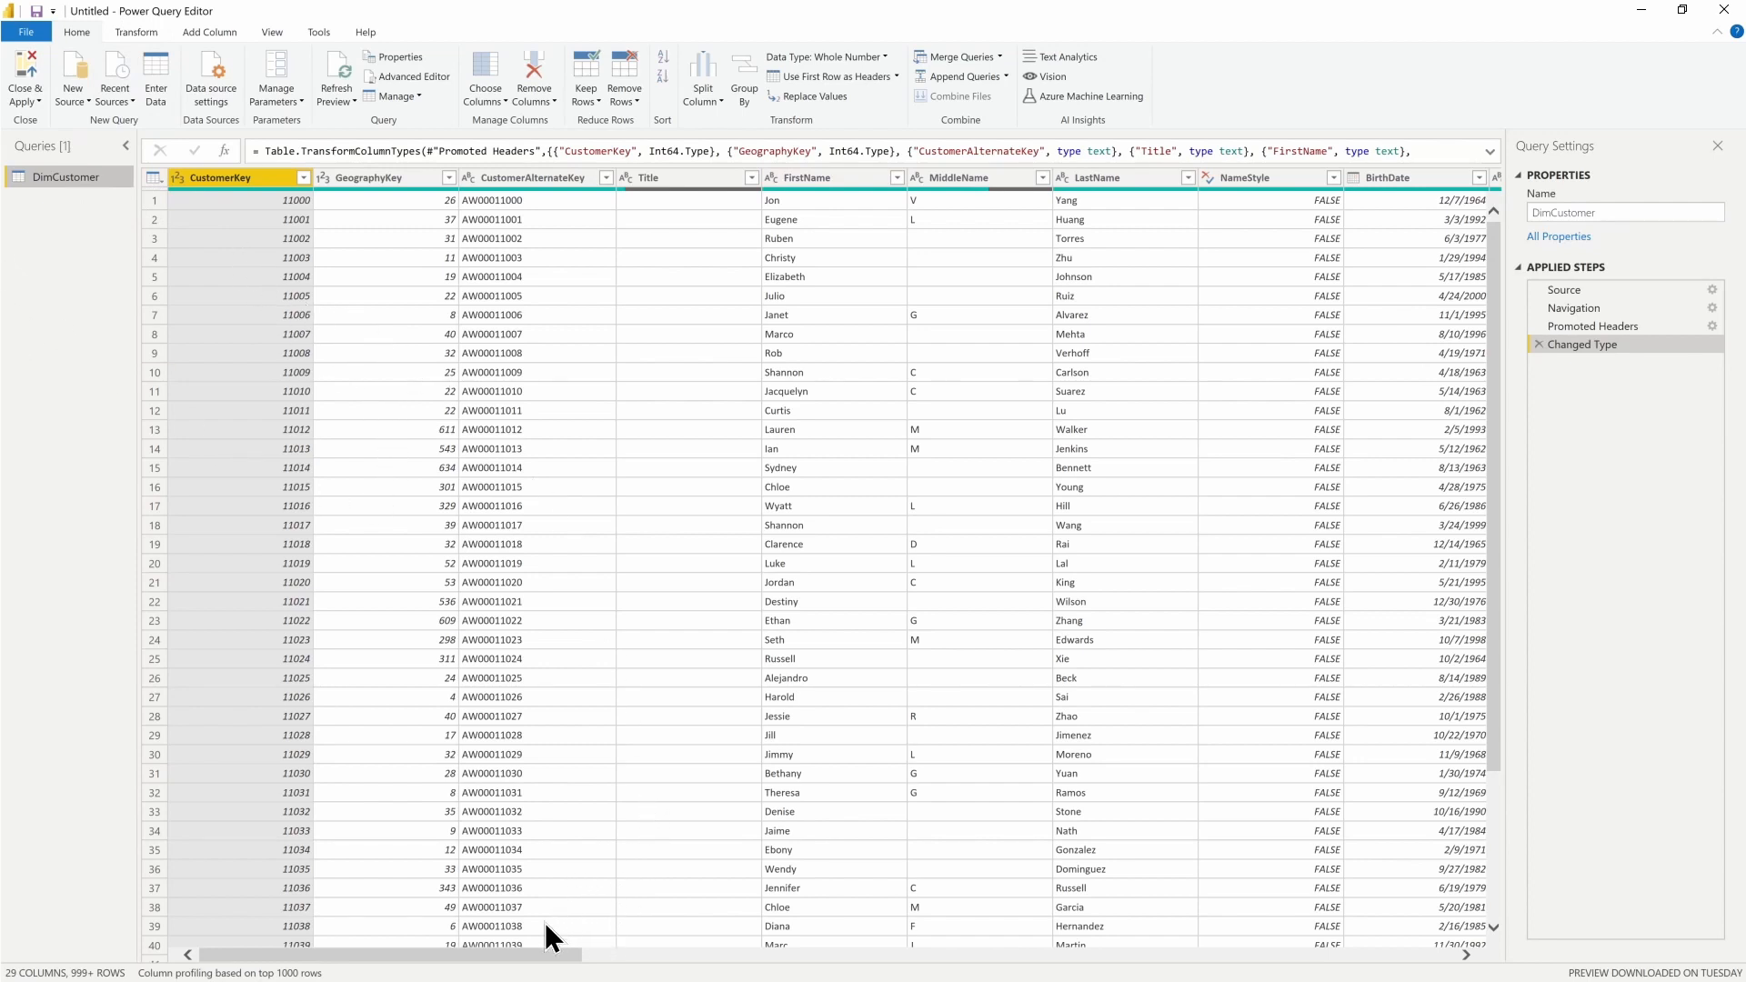
Step: Add an Age column from examples based on the BirthDate column, using the suggested Age from BirthDate value
left_click_drag(502, 960, 644, 961)
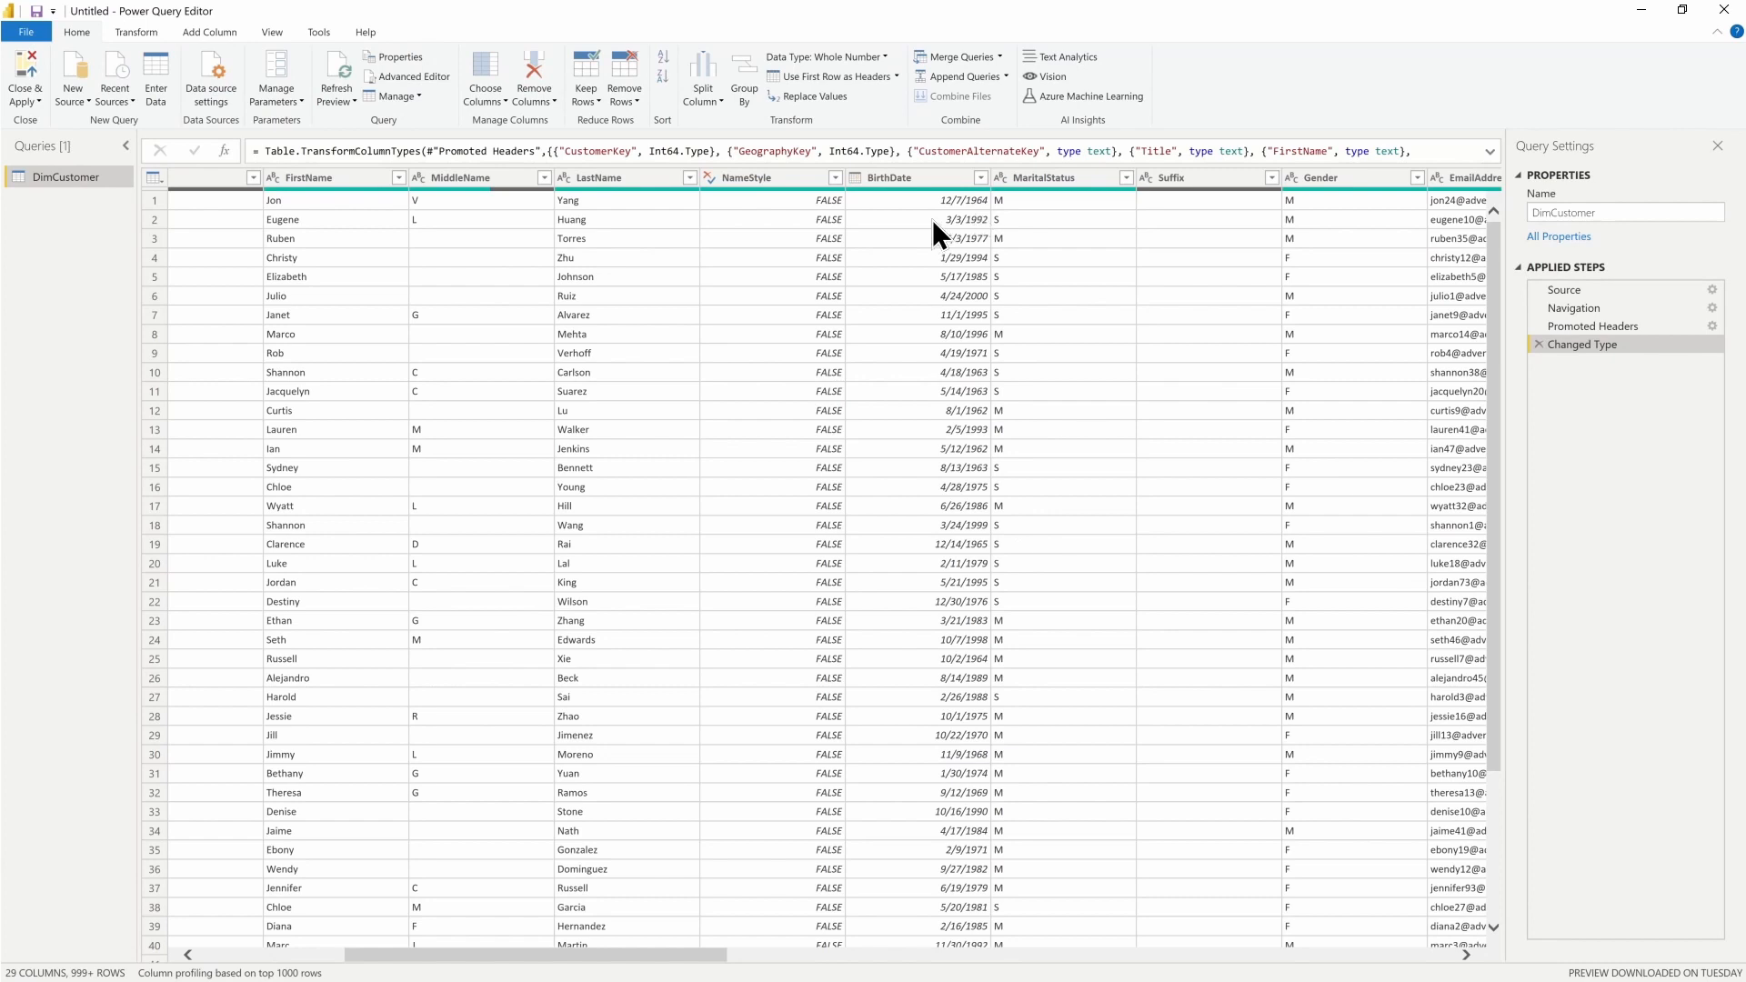
left_click(920, 184)
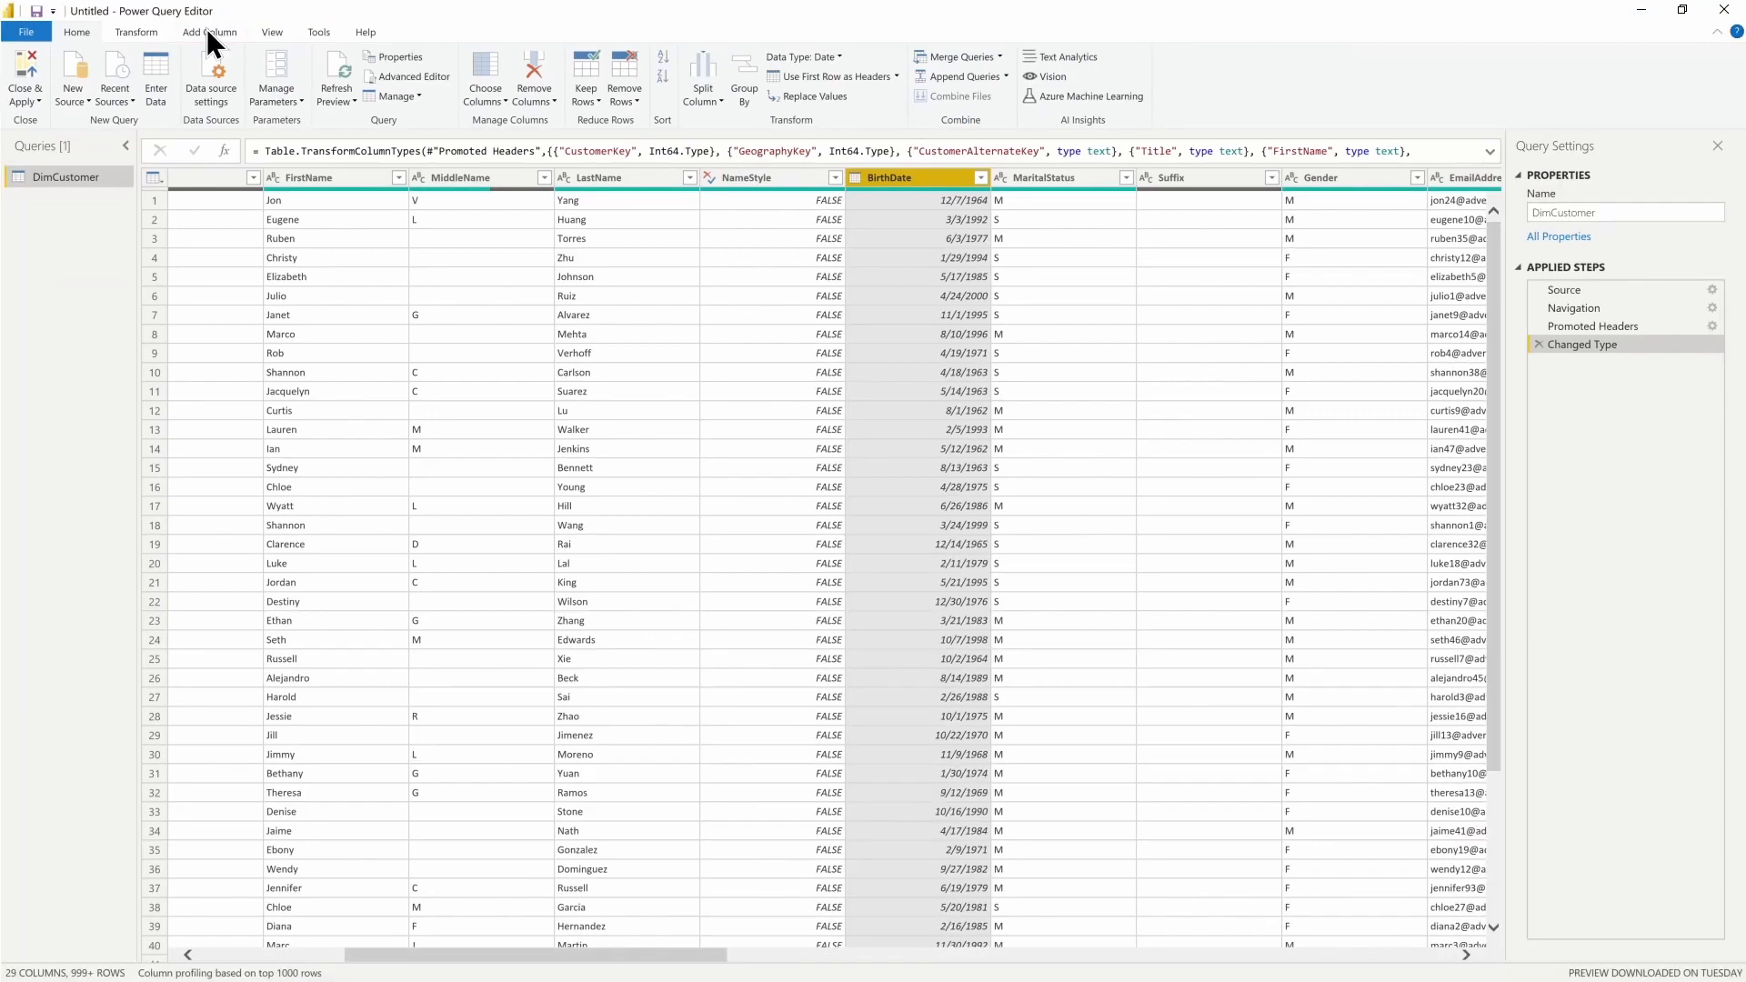
left_click(334, 64)
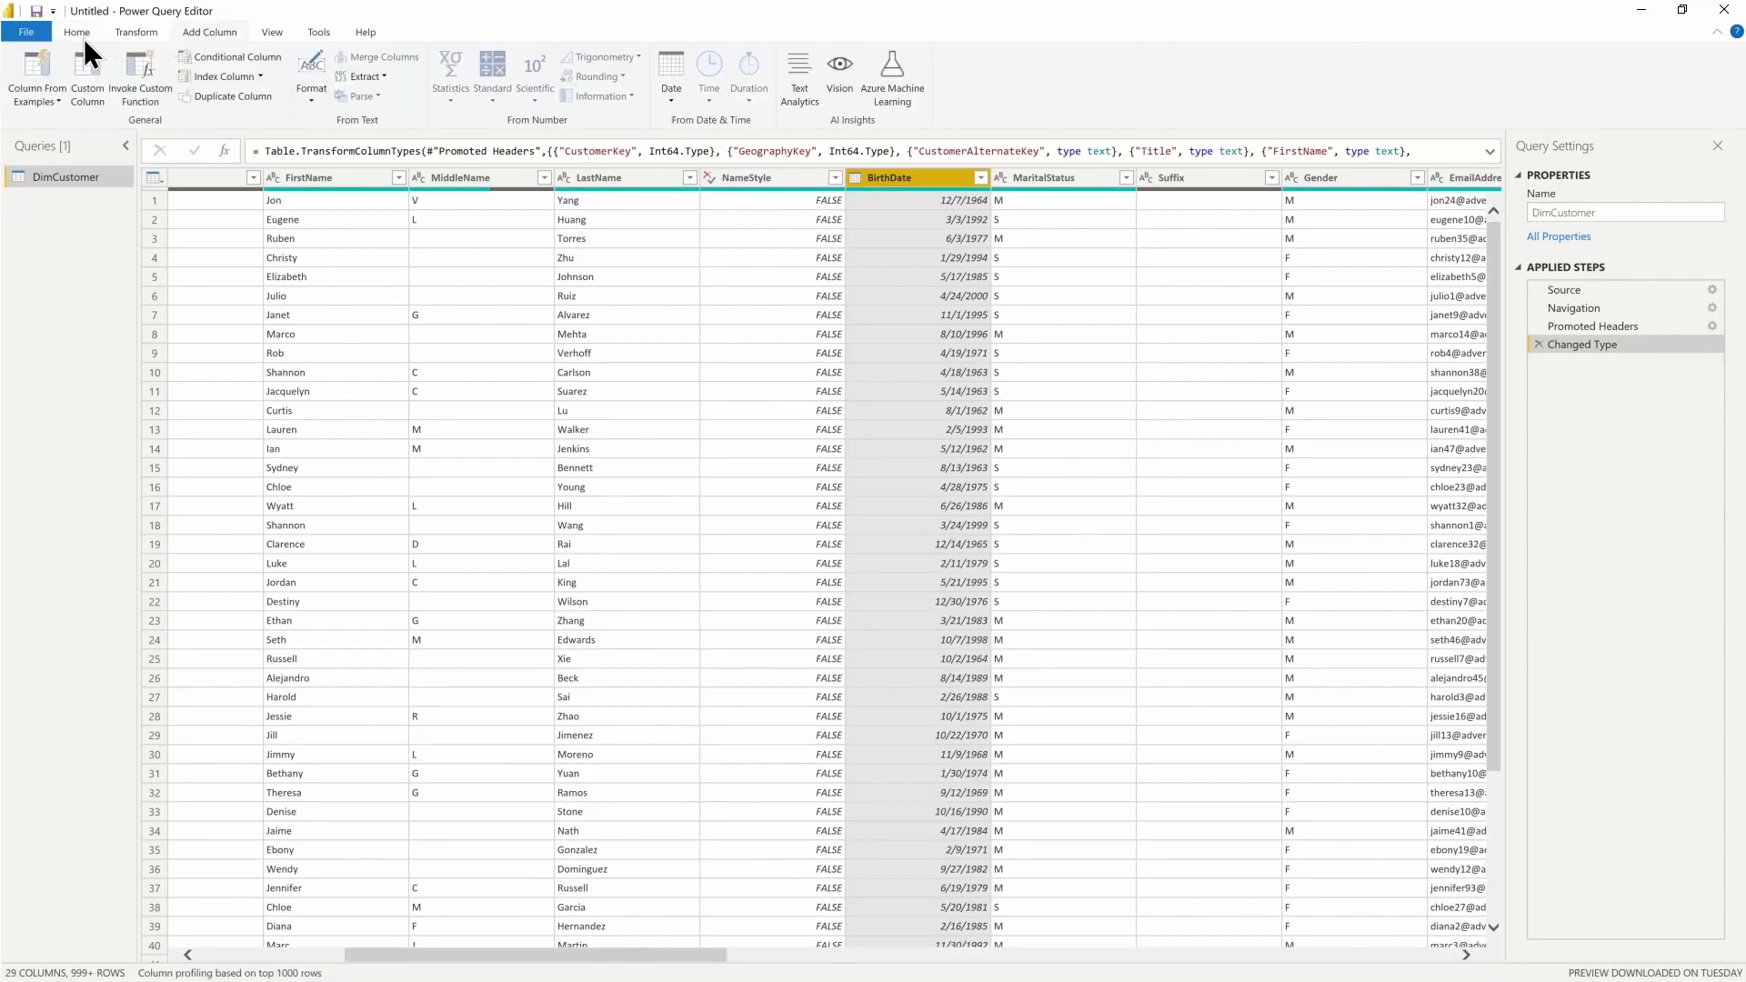
left_click(52, 99)
left_click(54, 102)
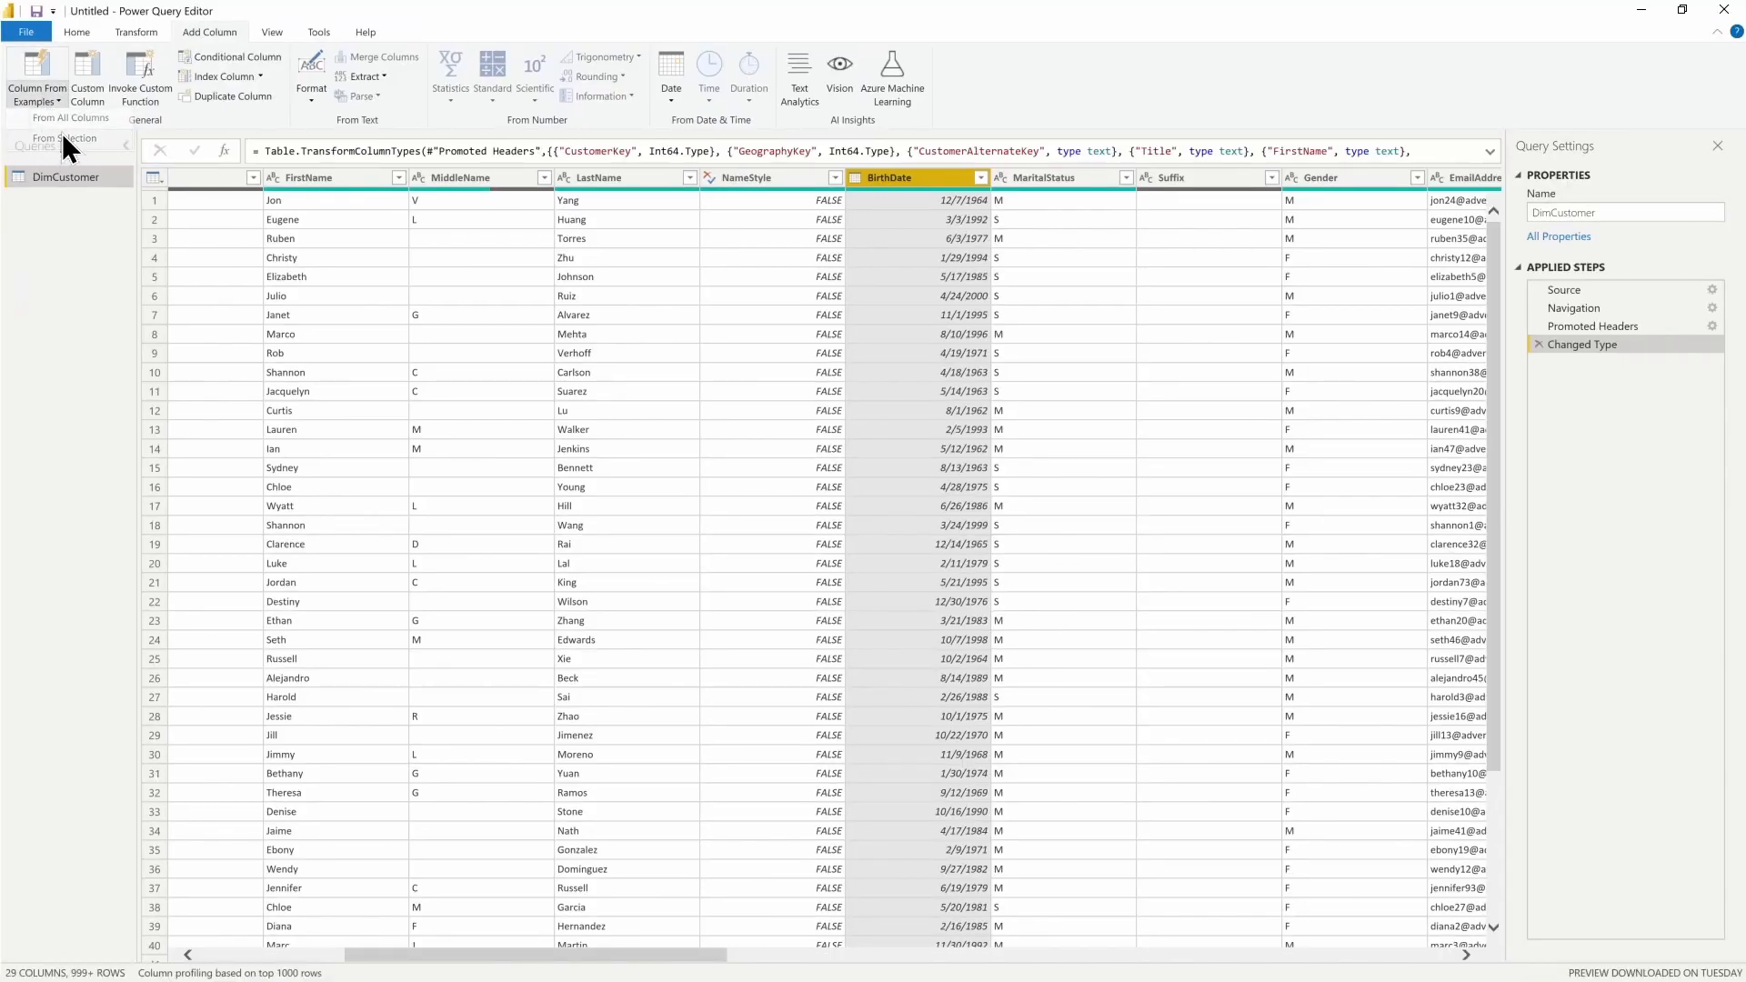
left_click(65, 141)
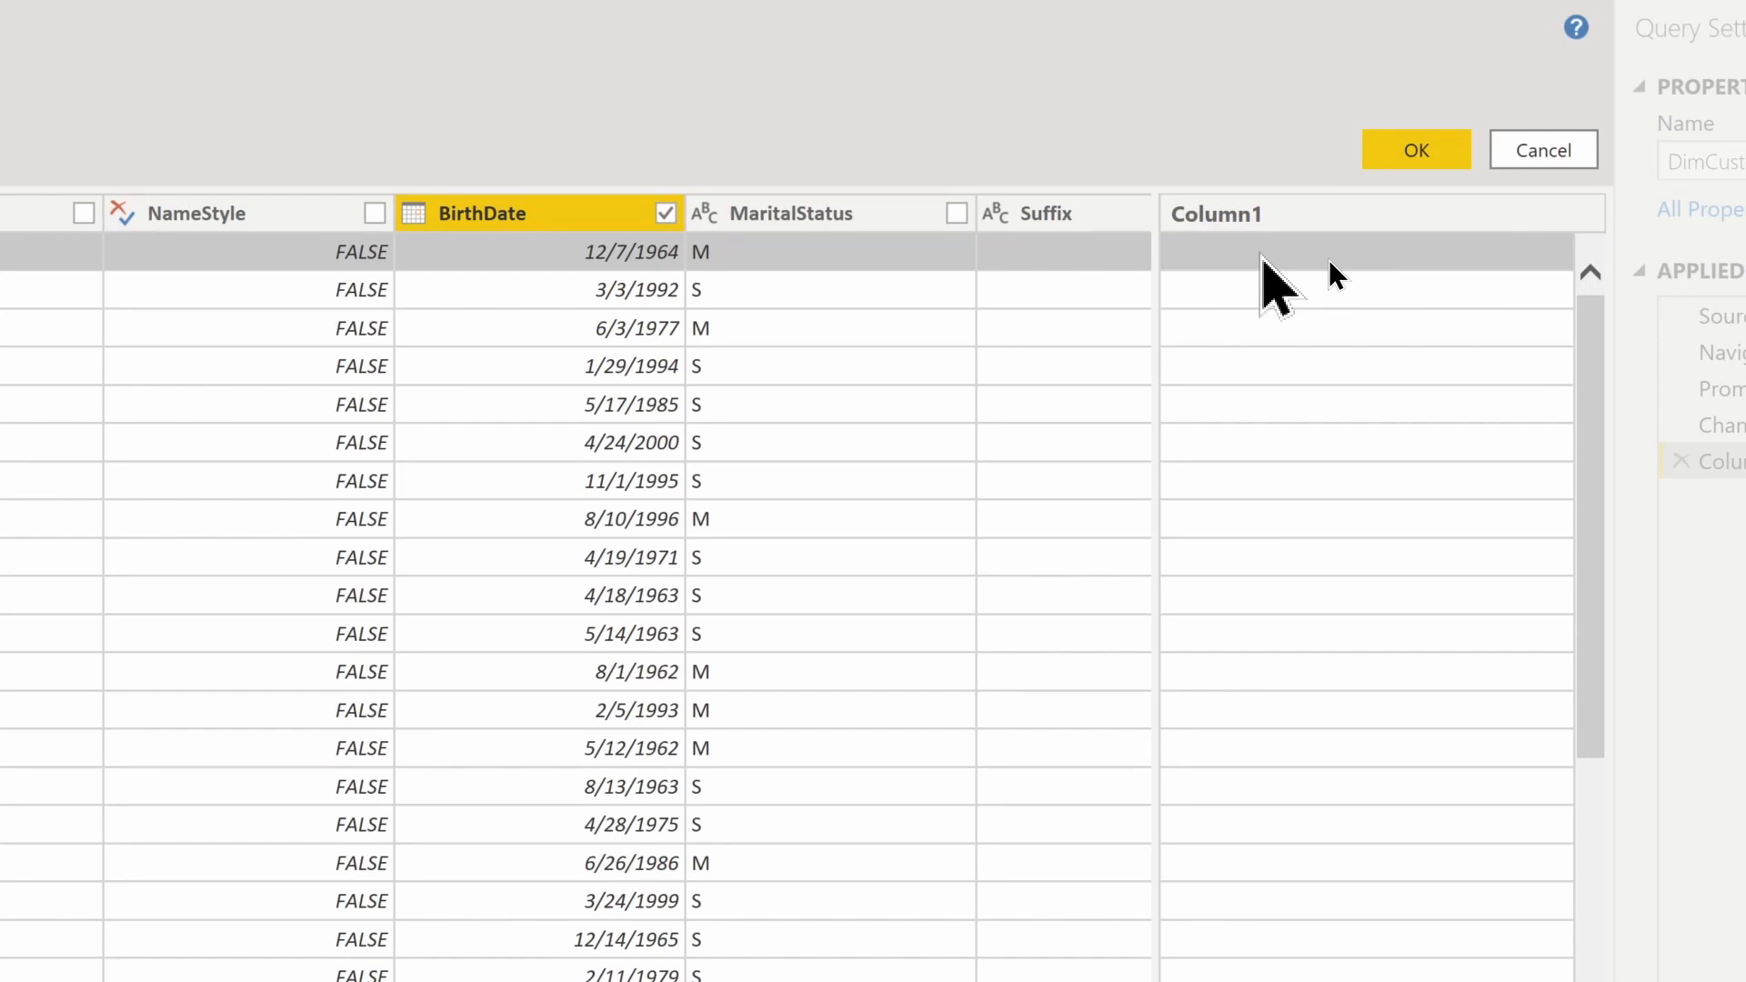
left_click(1328, 259)
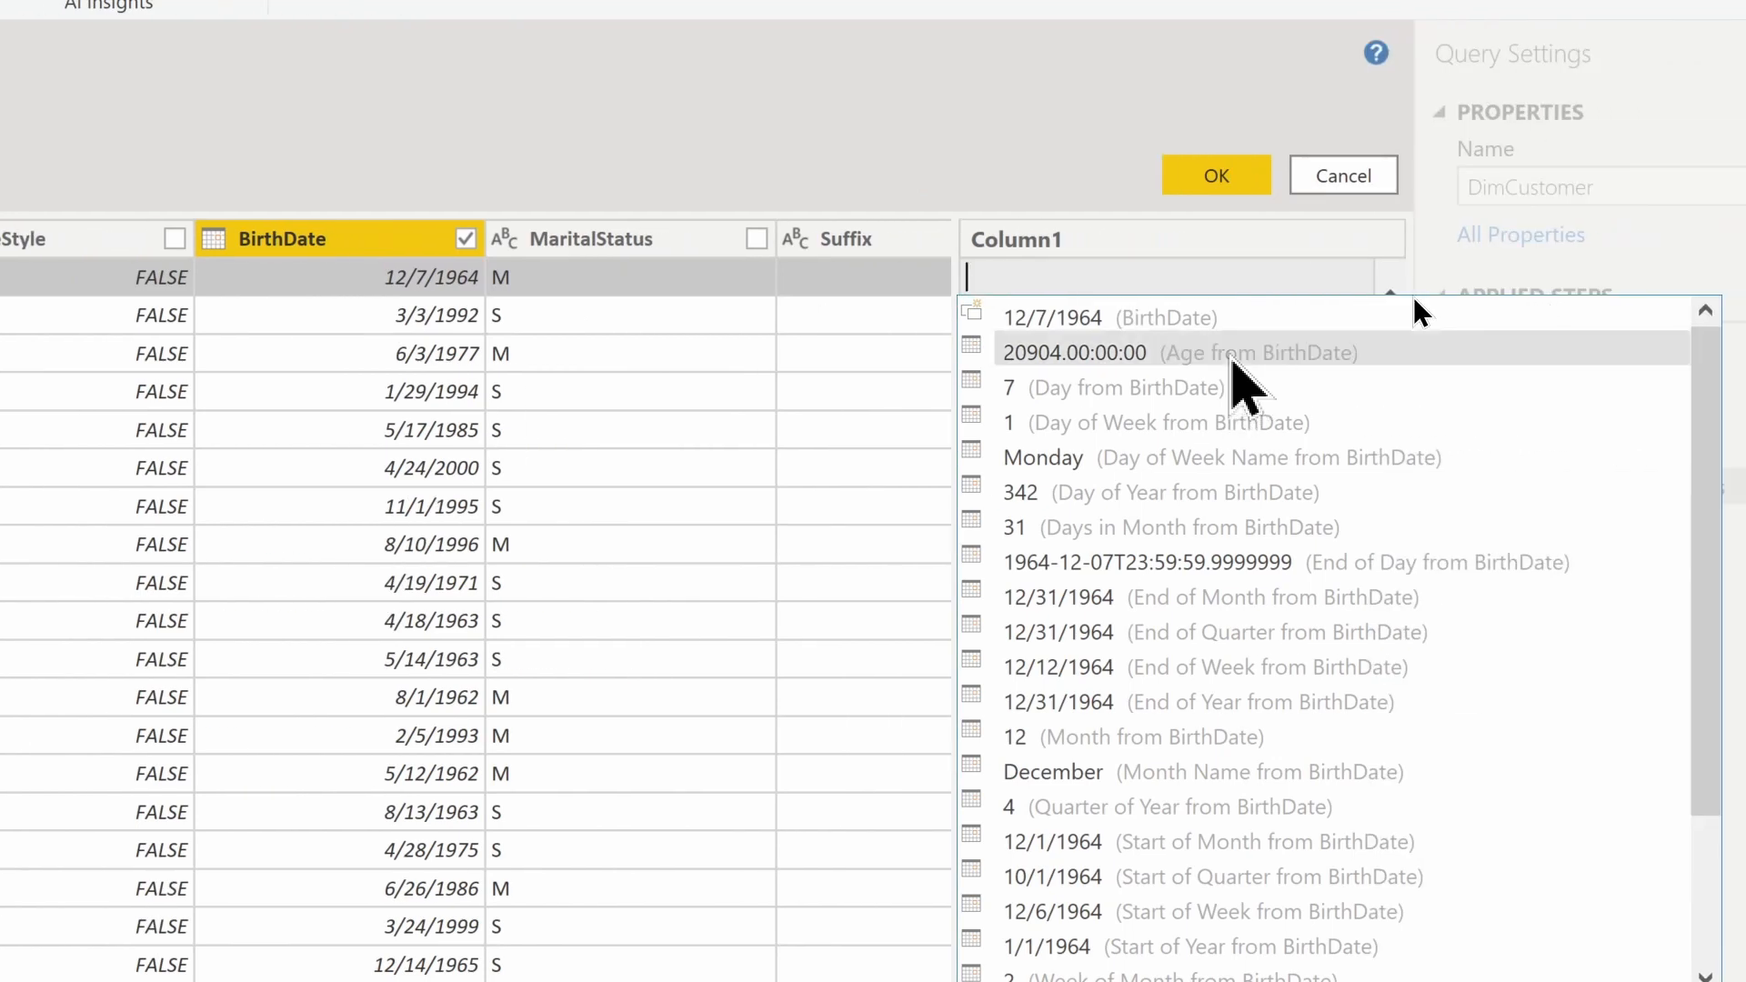
left_click(1234, 354)
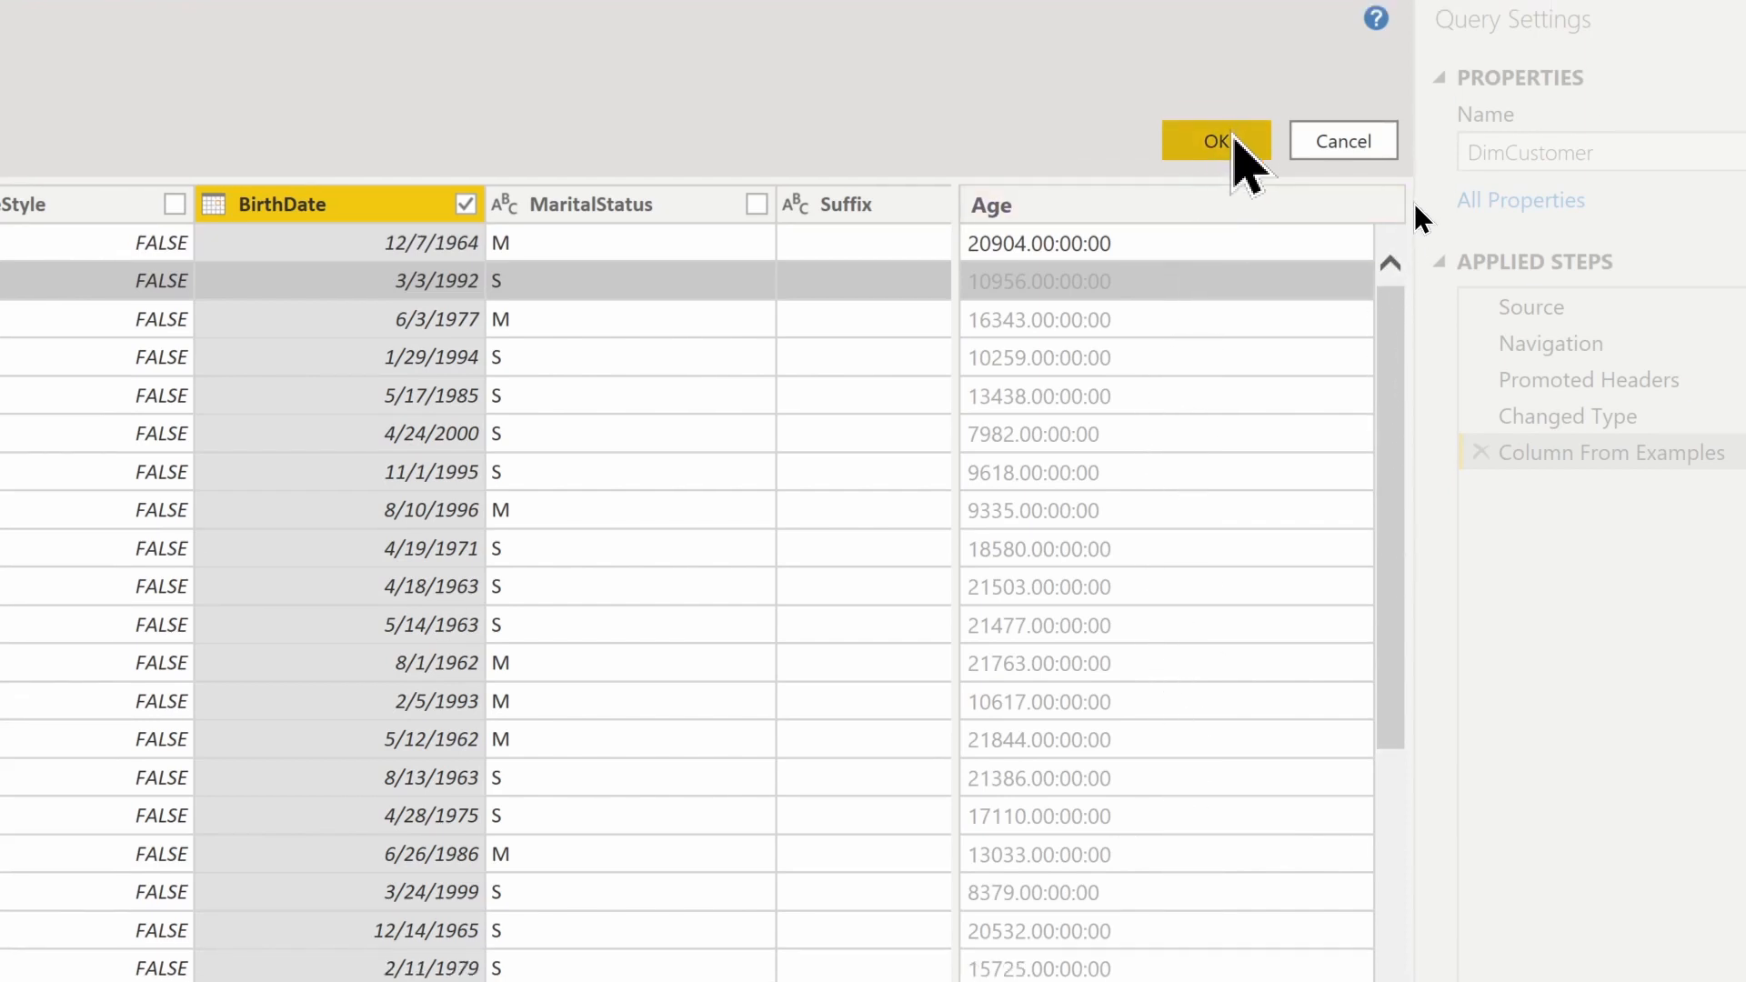
left_click(1234, 141)
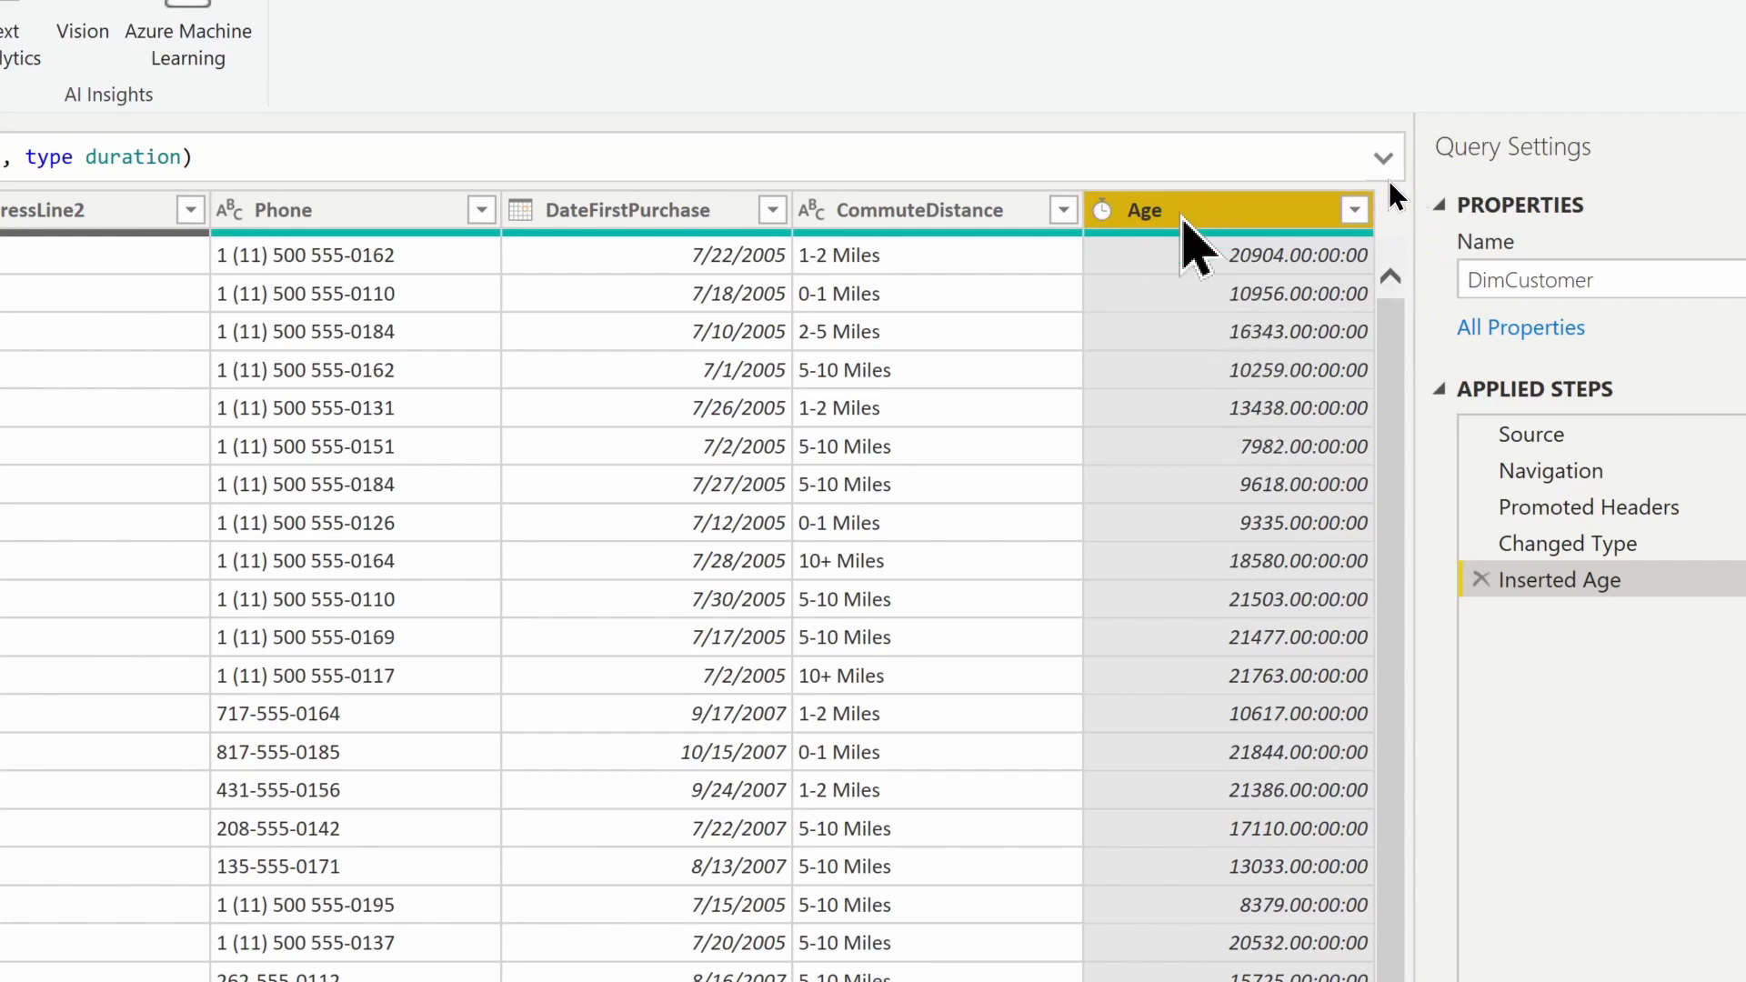
Step: Transform the Age column from a duration into total years
right_click(1187, 218)
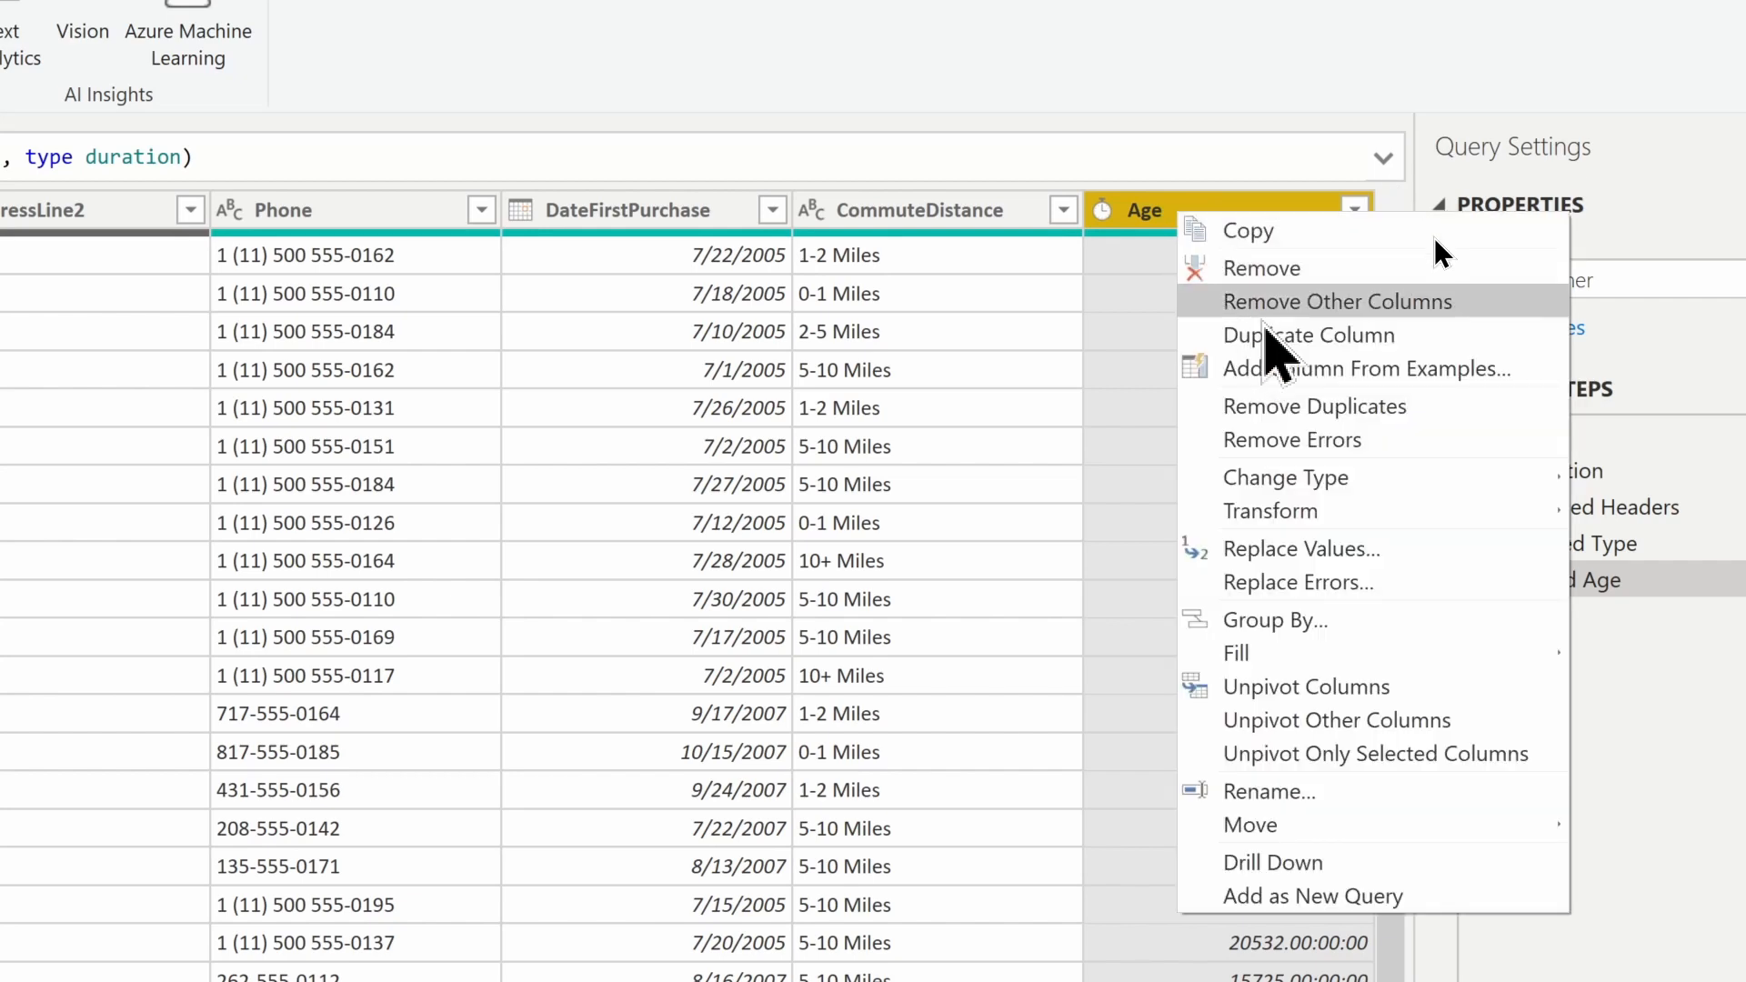
mouse_move(1296, 522)
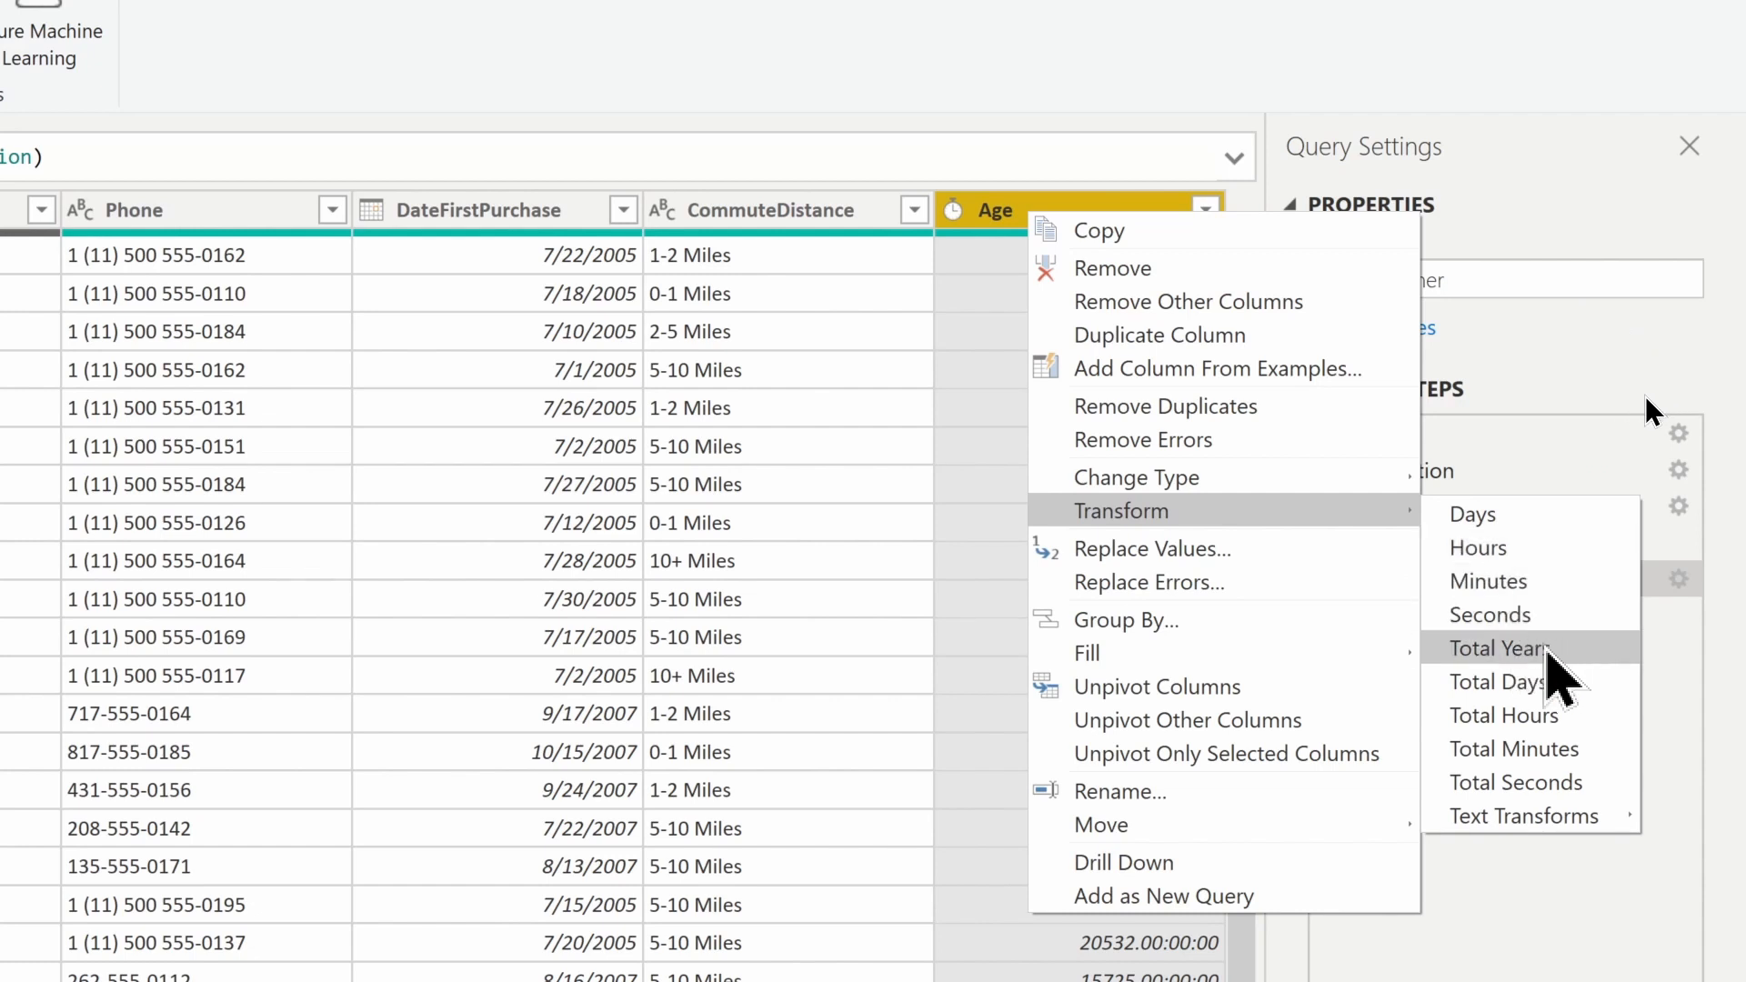
left_click(1557, 649)
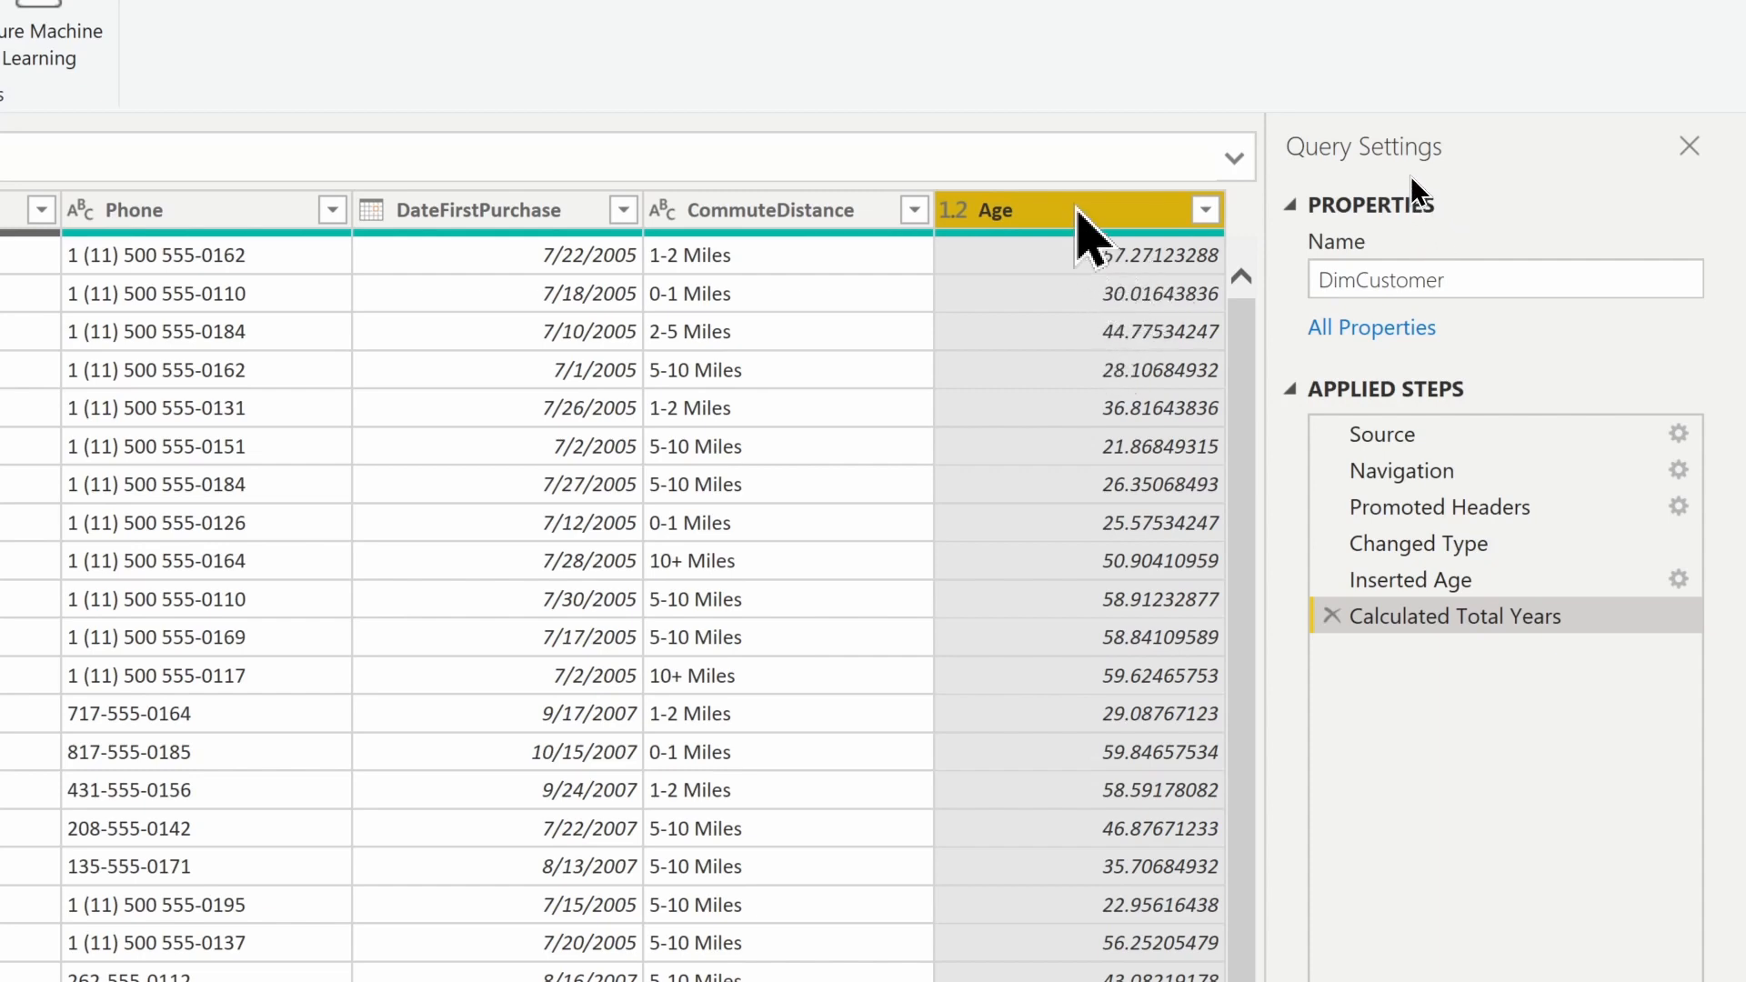
Step: Round the Age column's values down to whole years
right_click(1073, 221)
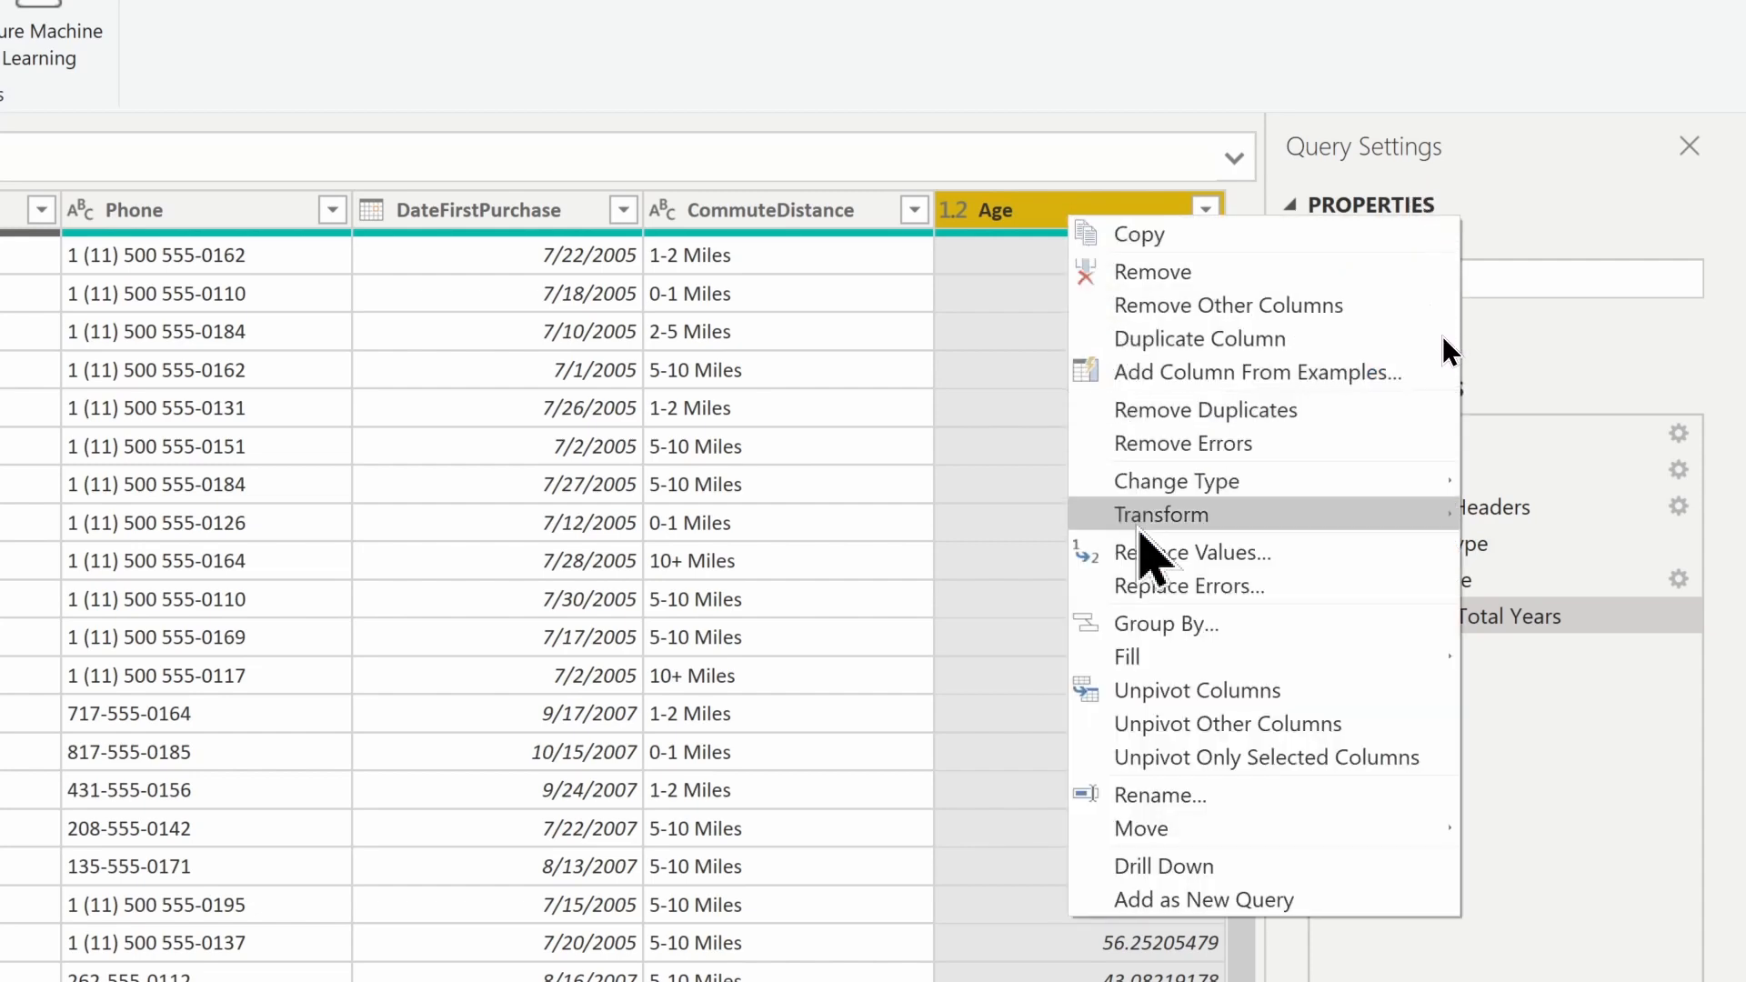
mouse_move(1147, 523)
mouse_move(1582, 520)
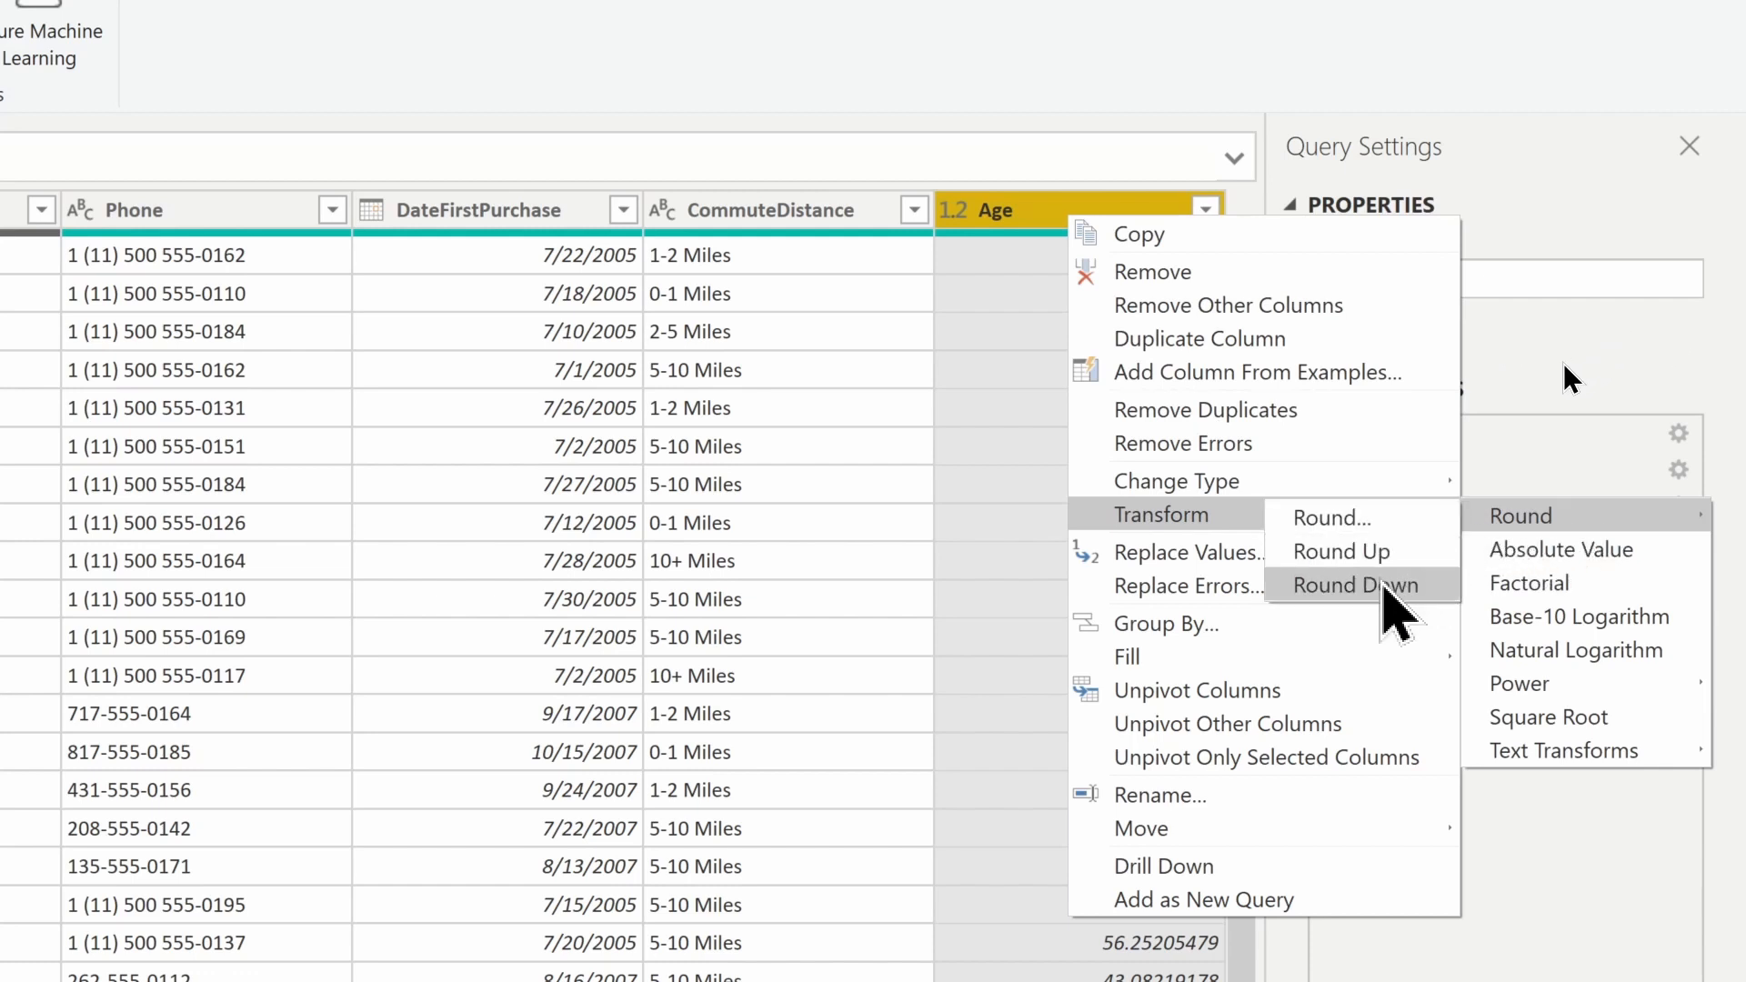
left_click(1384, 586)
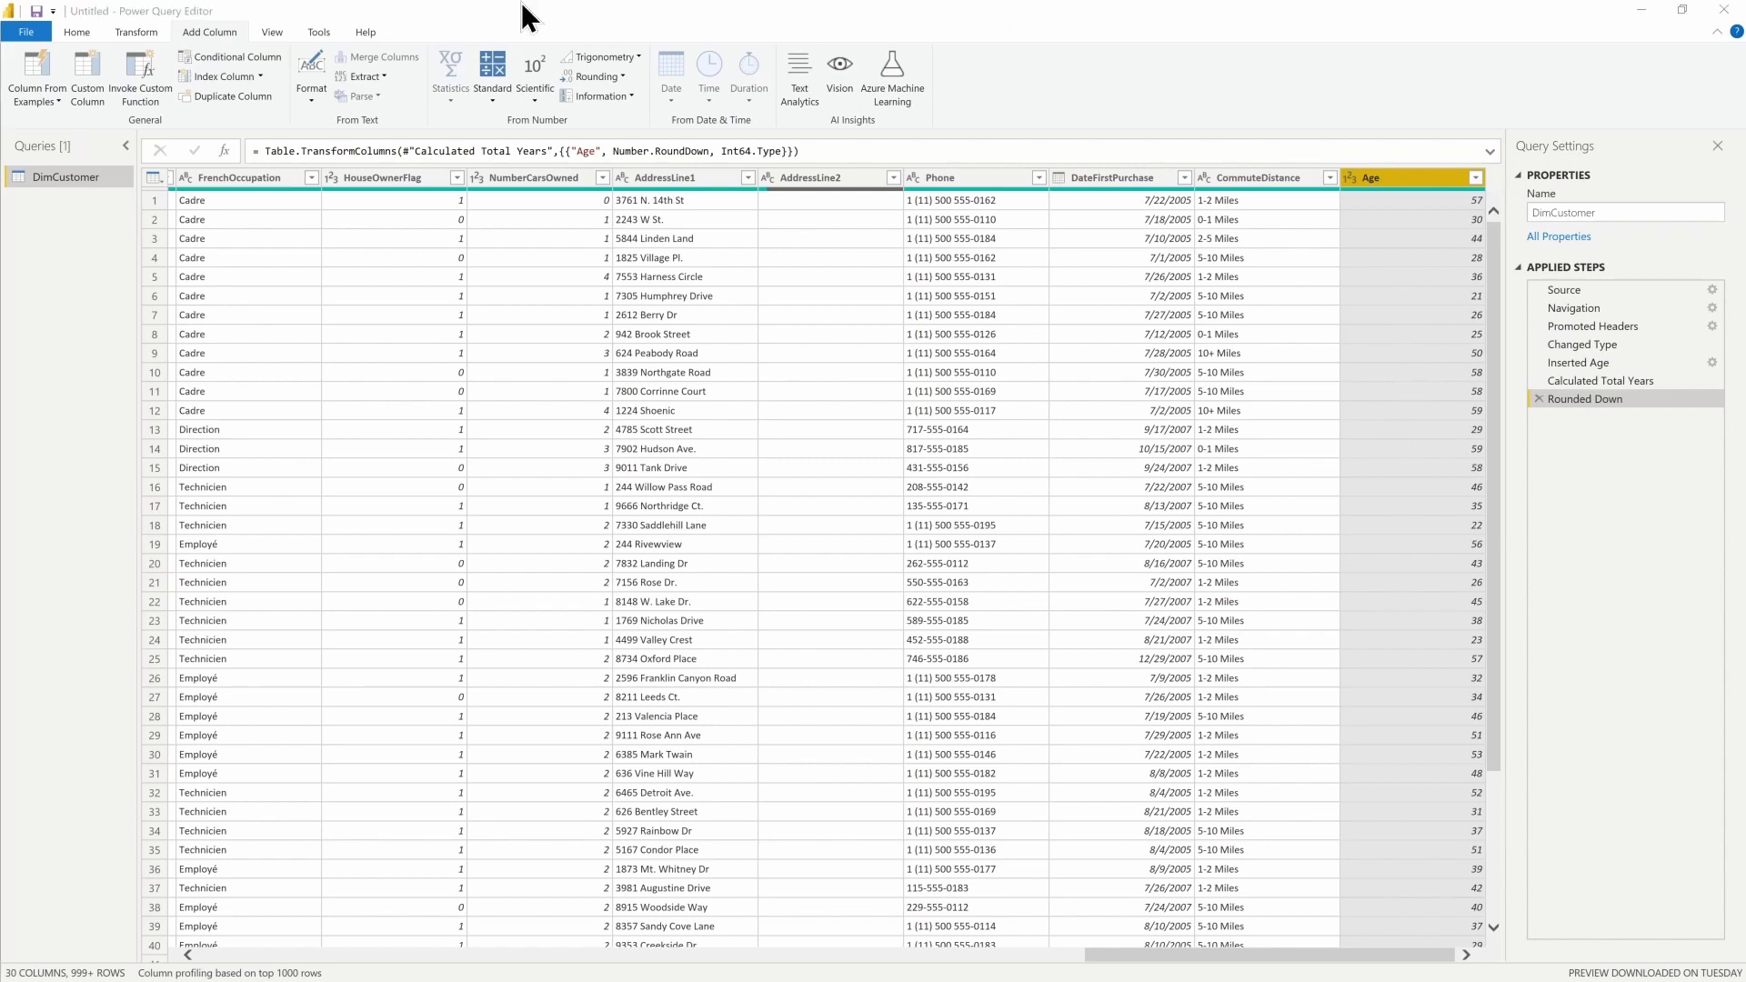
Step: Start a new column from examples based only on the Age column and enter 56-65 as the first row's example
left_click(232, 13)
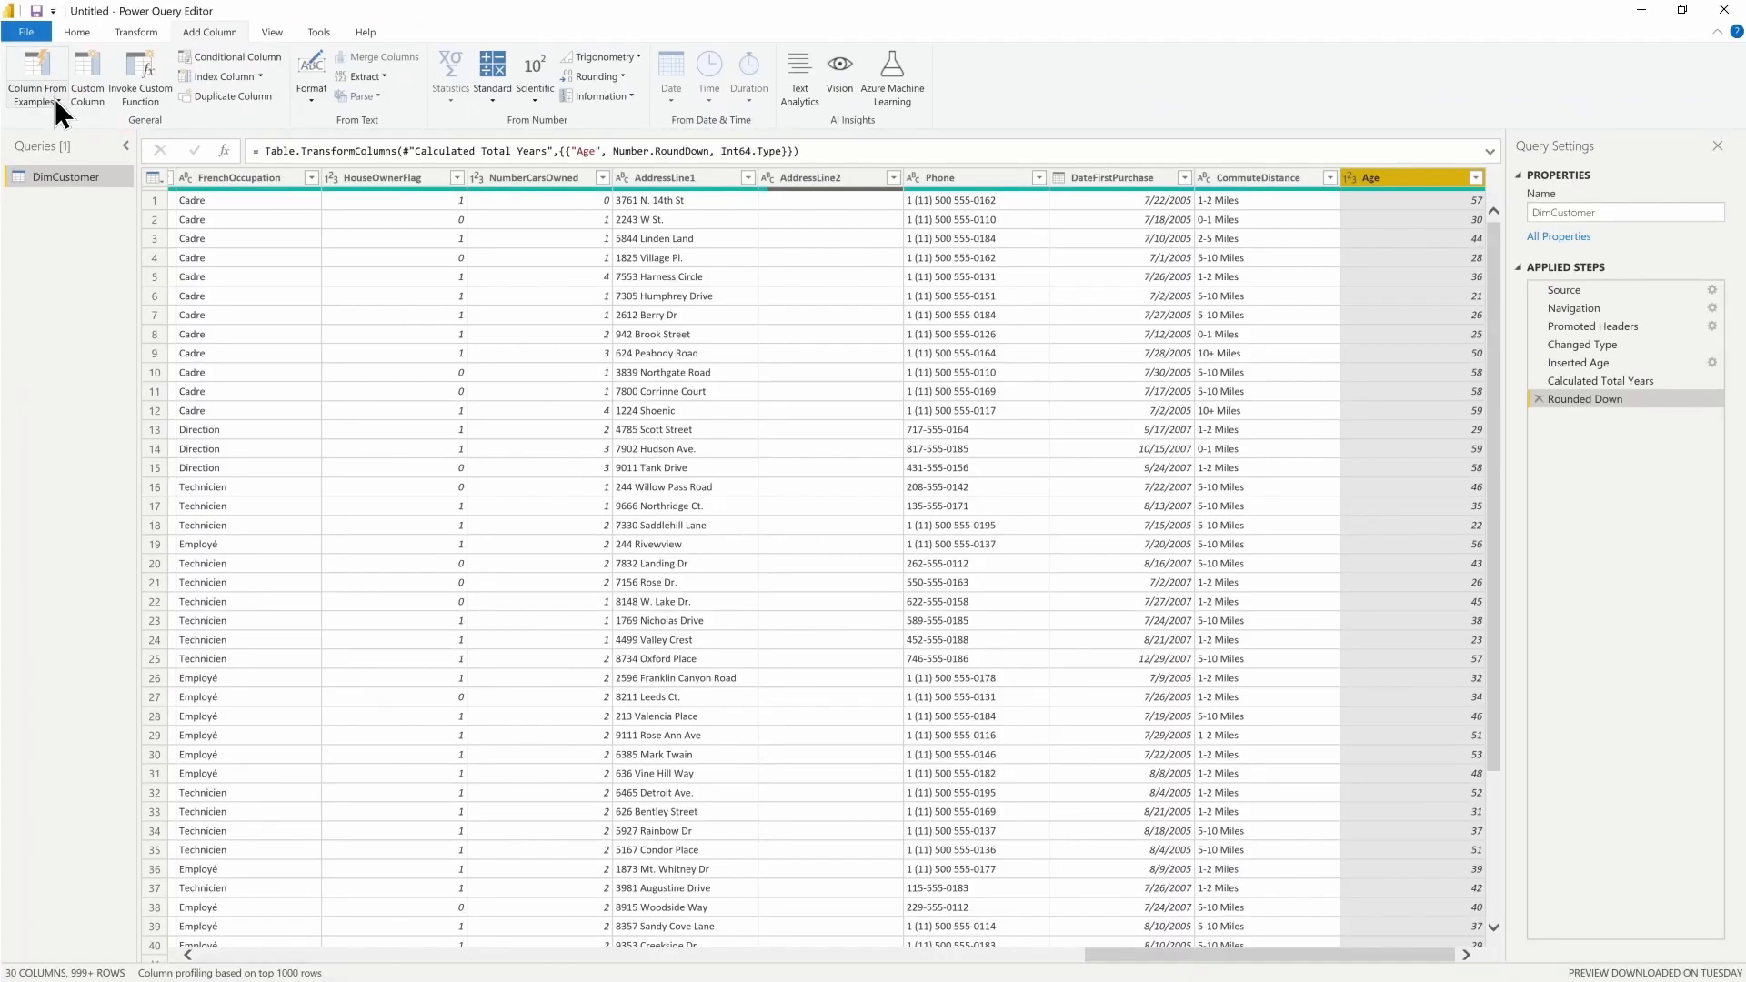
left_click(56, 100)
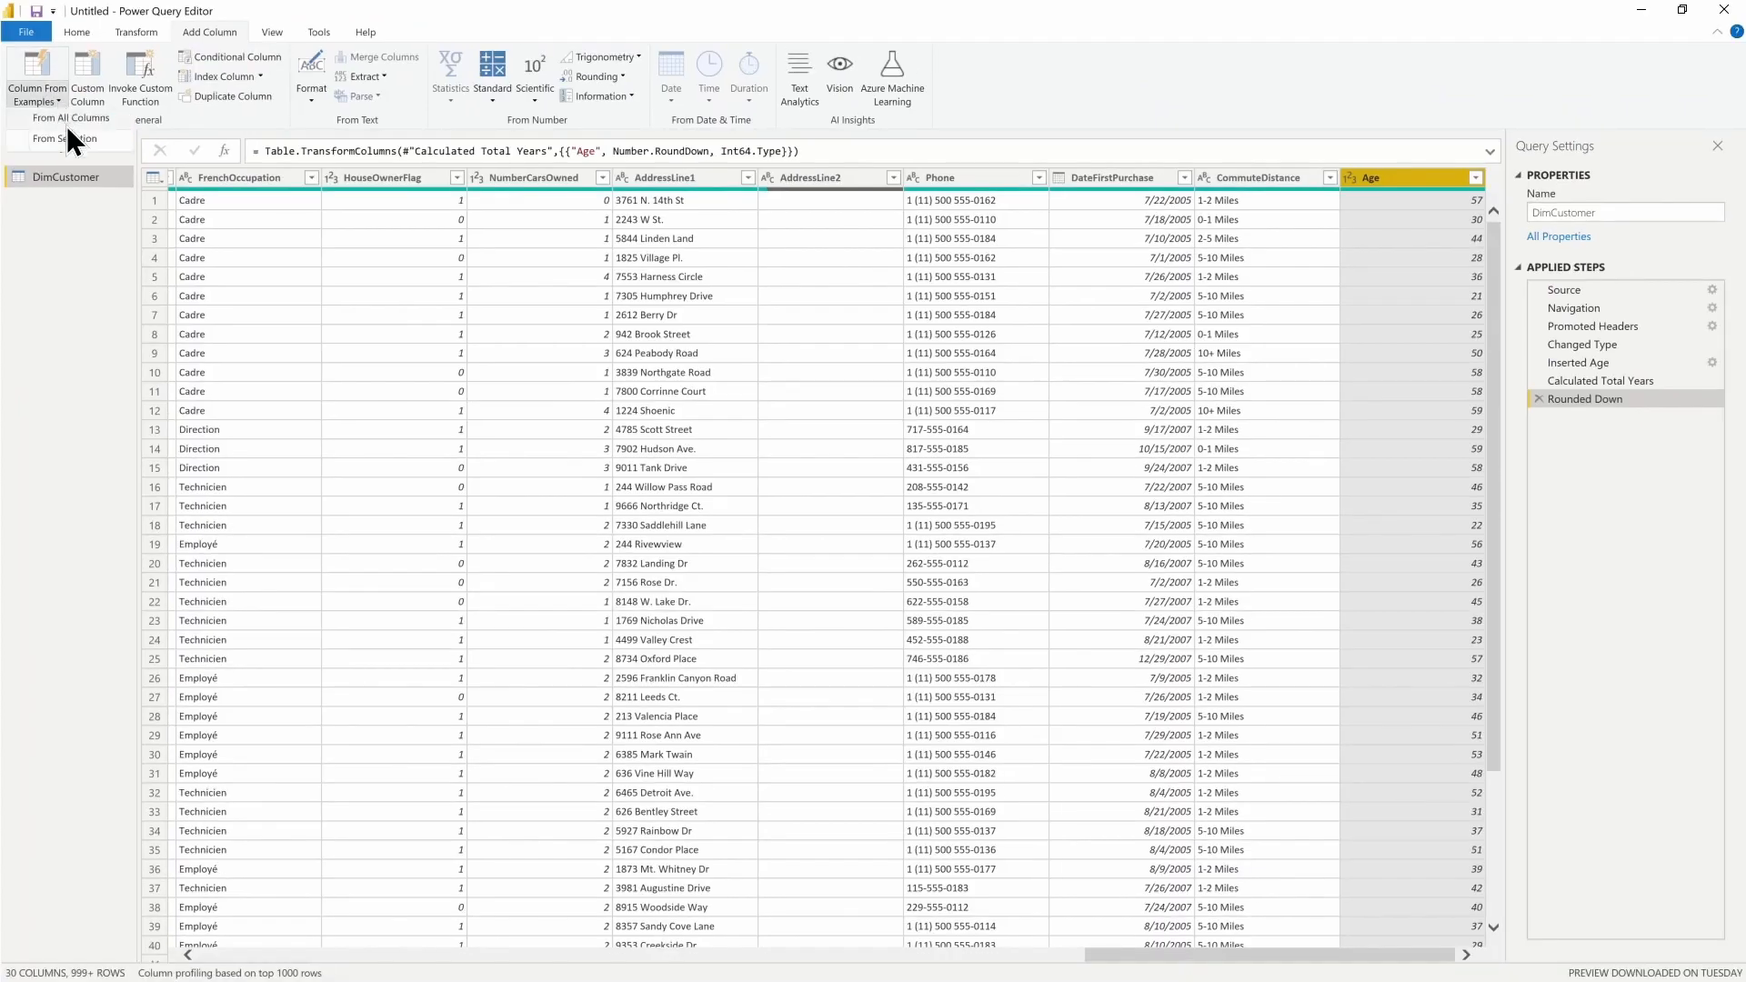
left_click(67, 139)
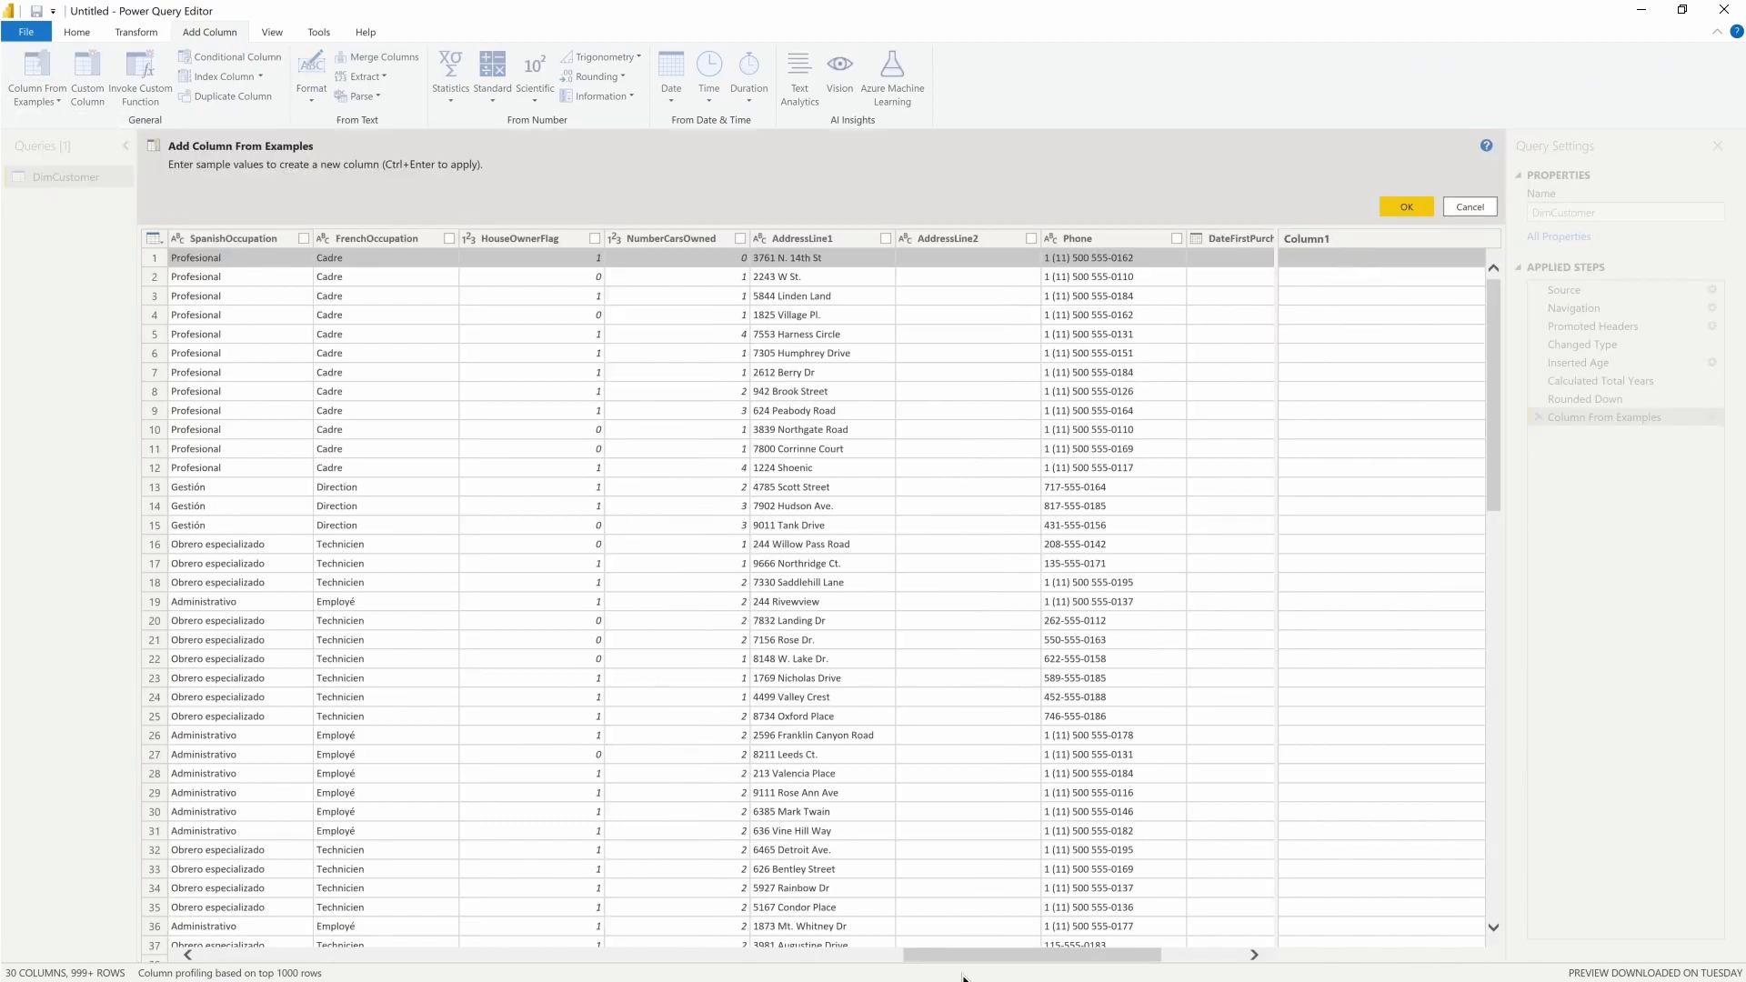
left_click_drag(1013, 955, 1270, 955)
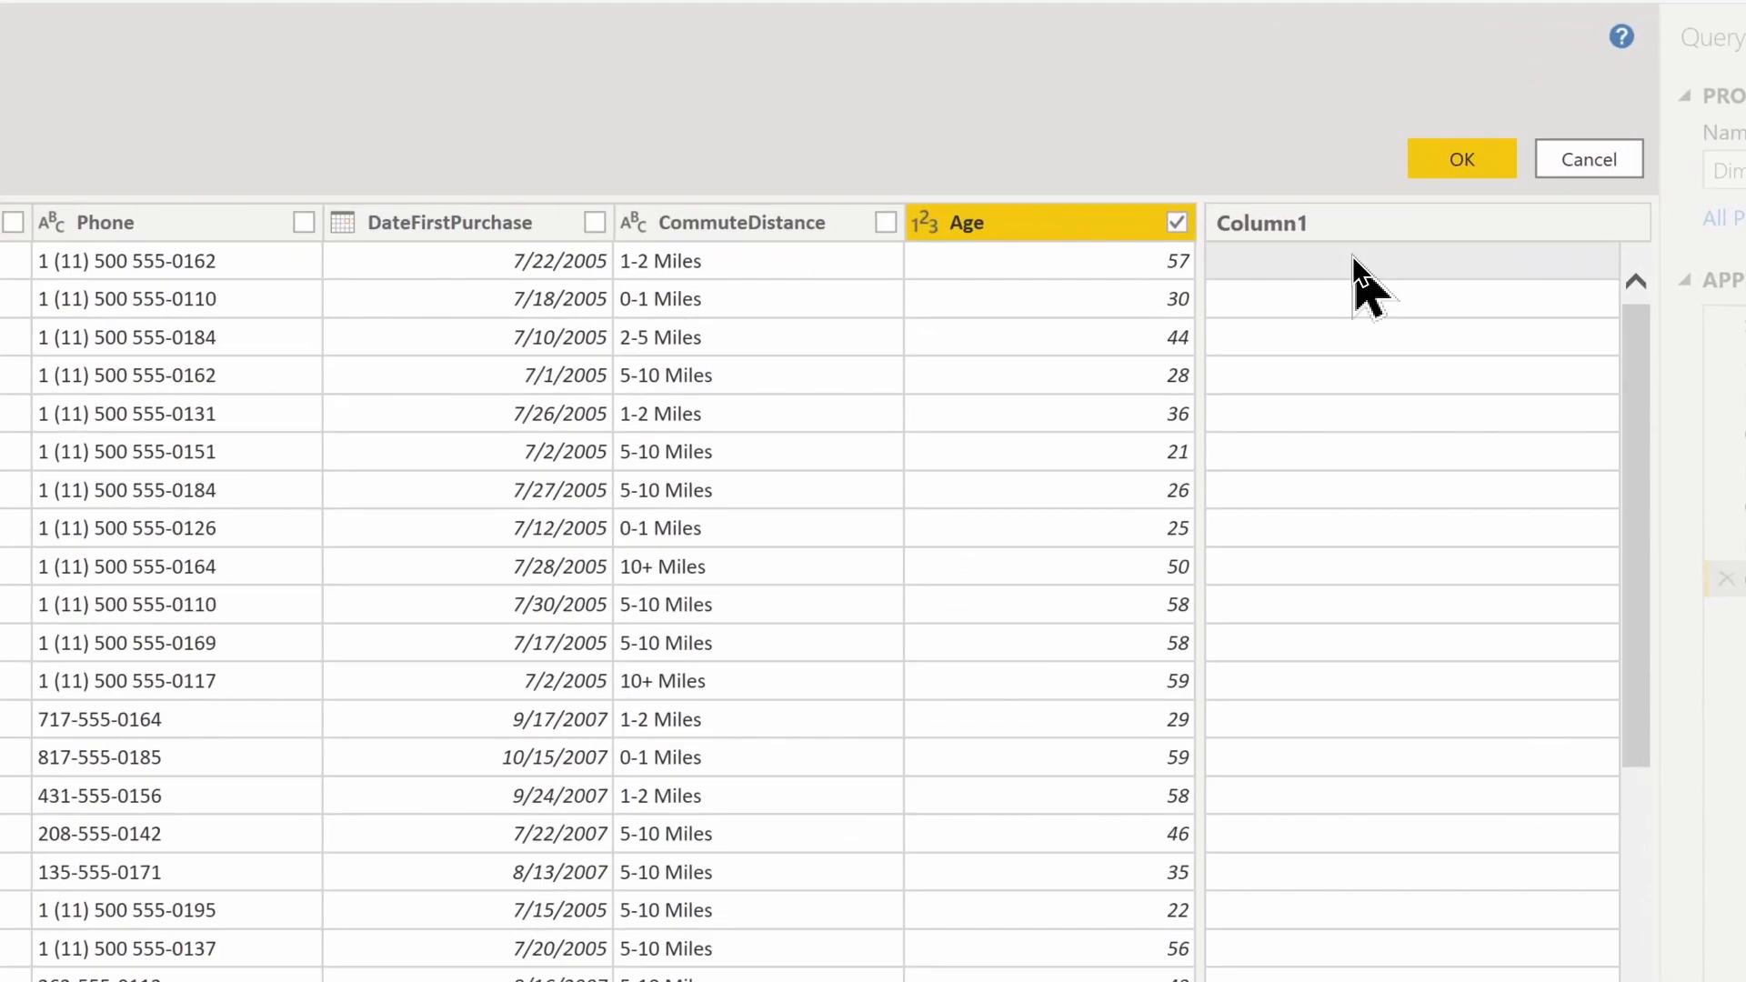
left_click(1347, 258)
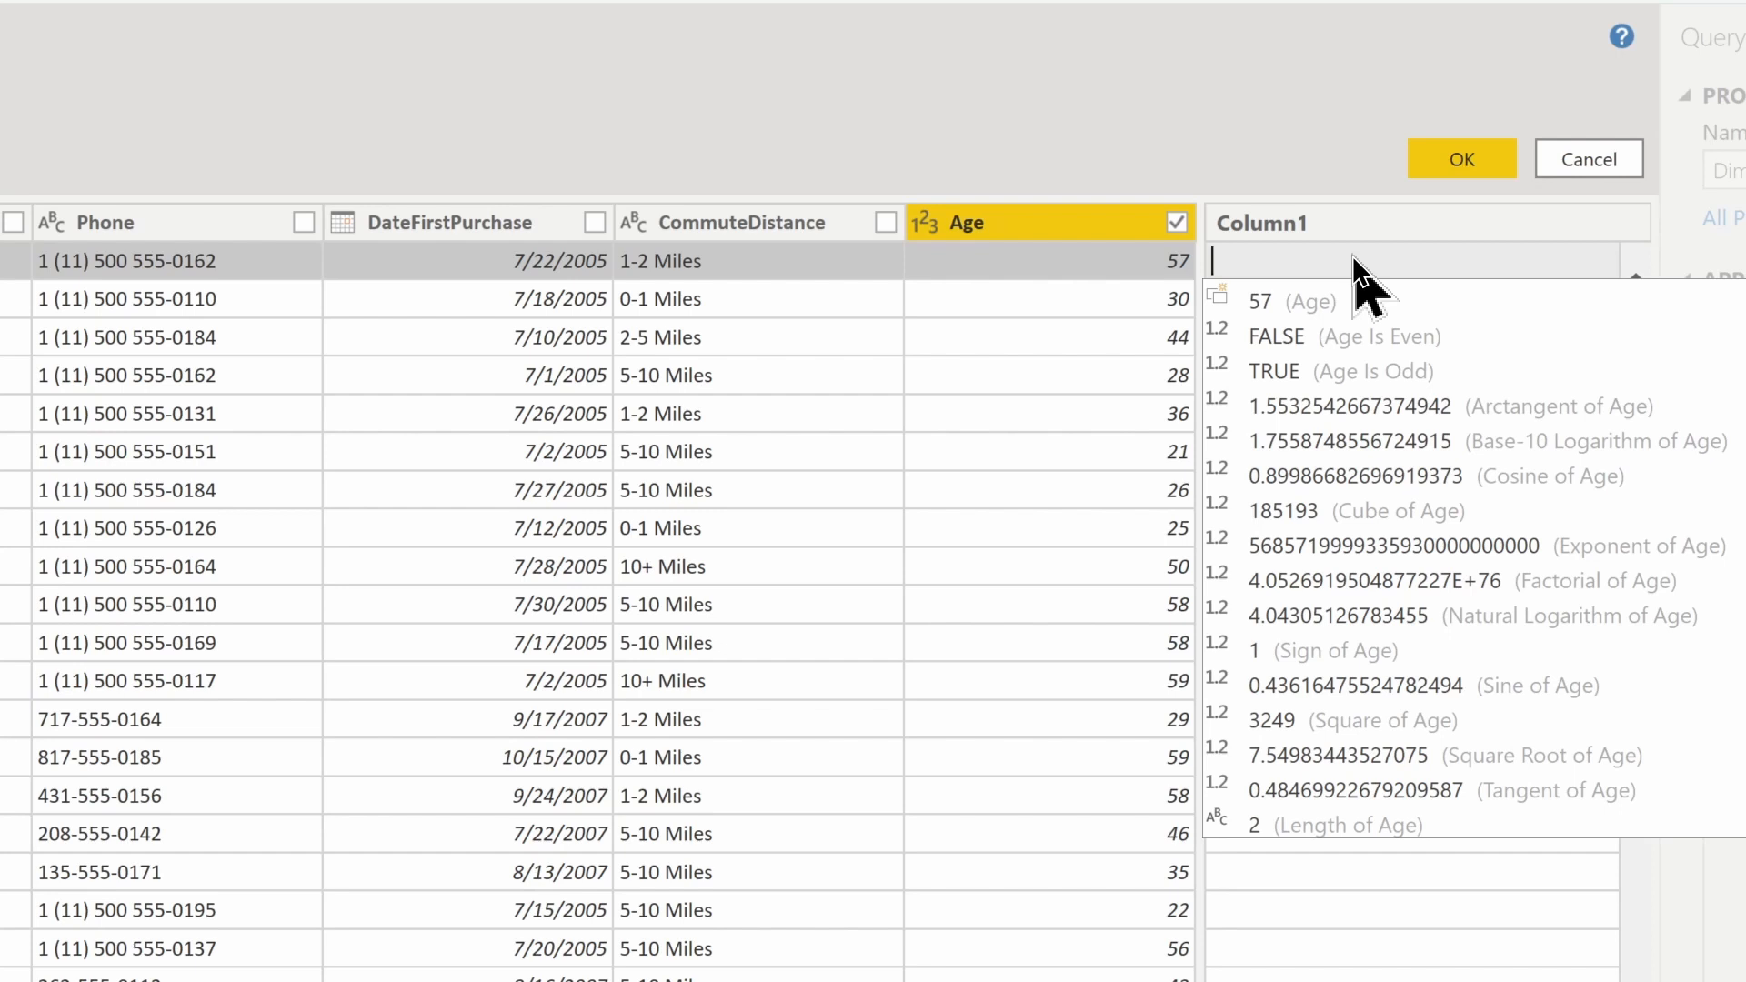
type("56")
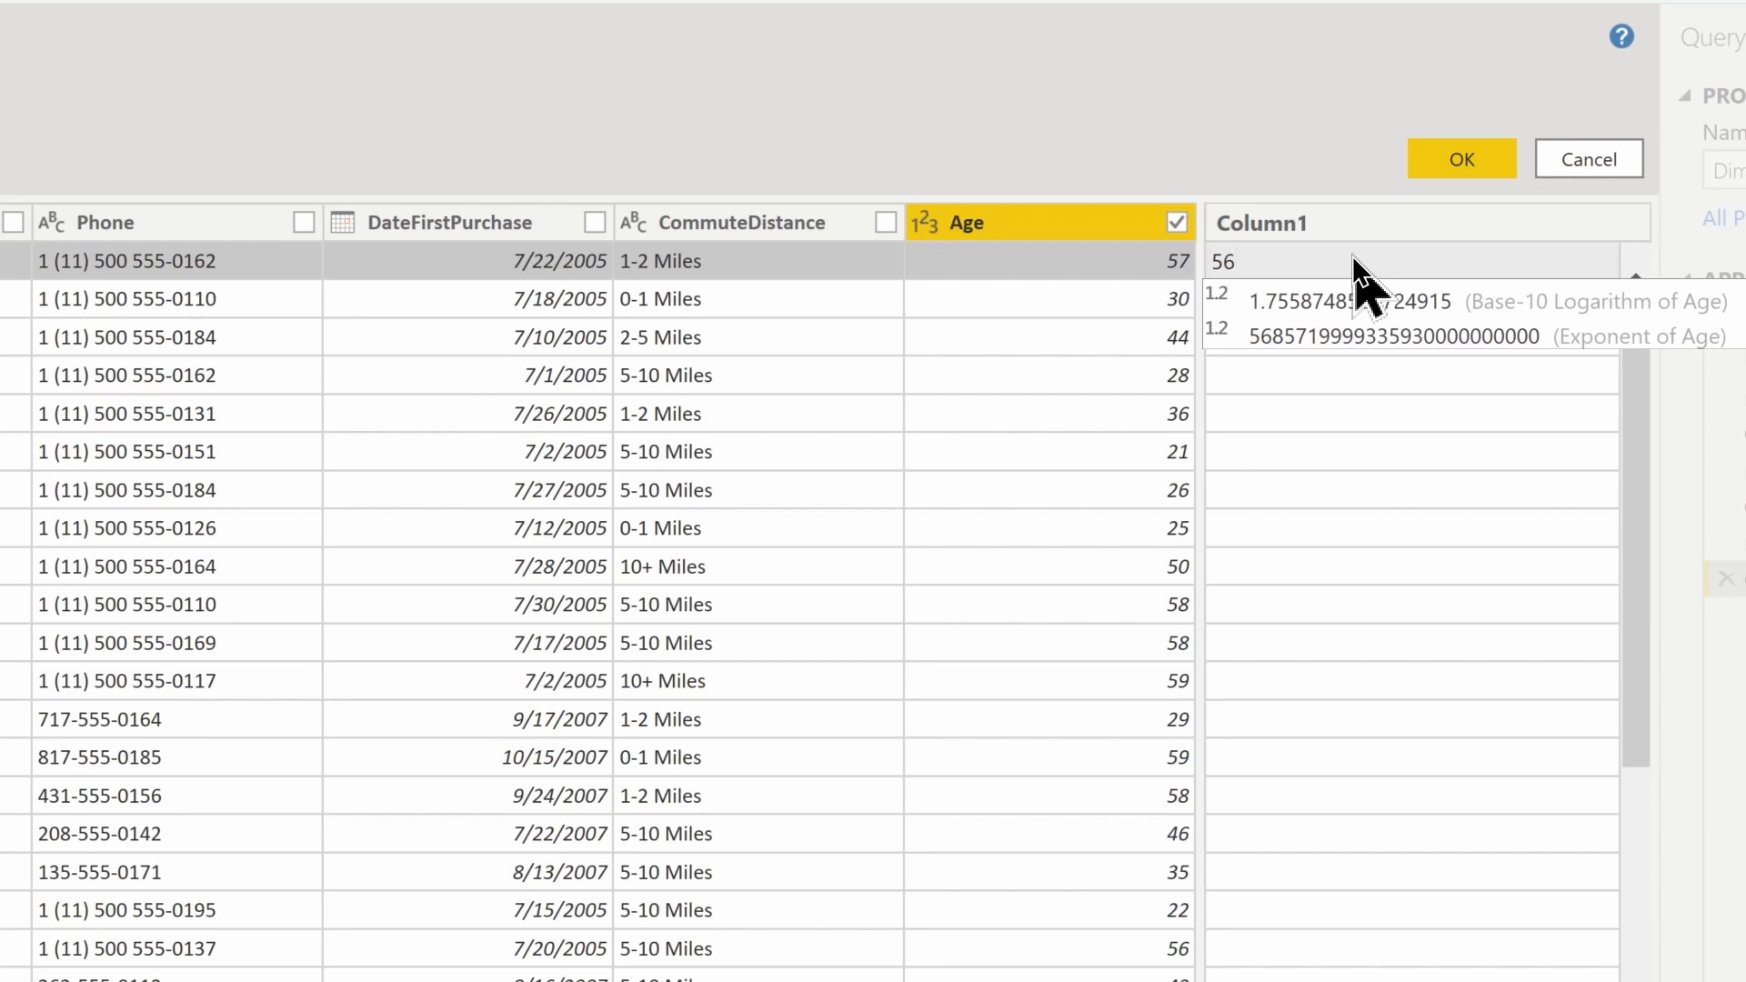
type("-65")
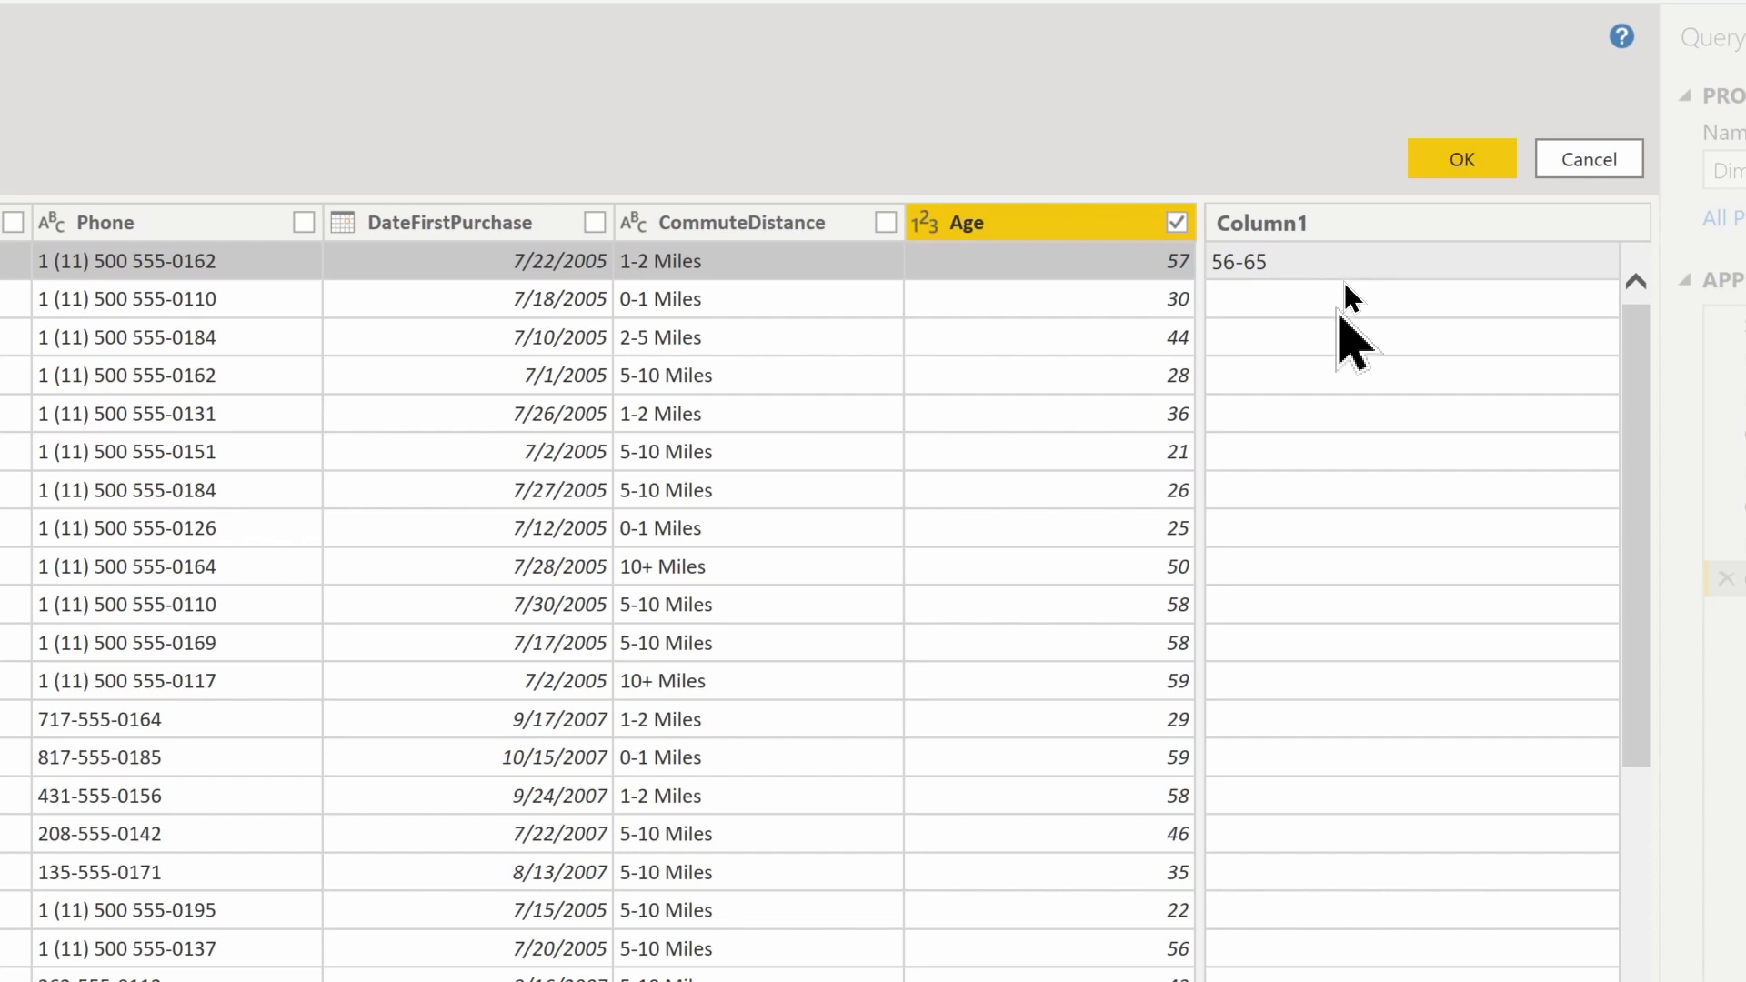
key("Return")
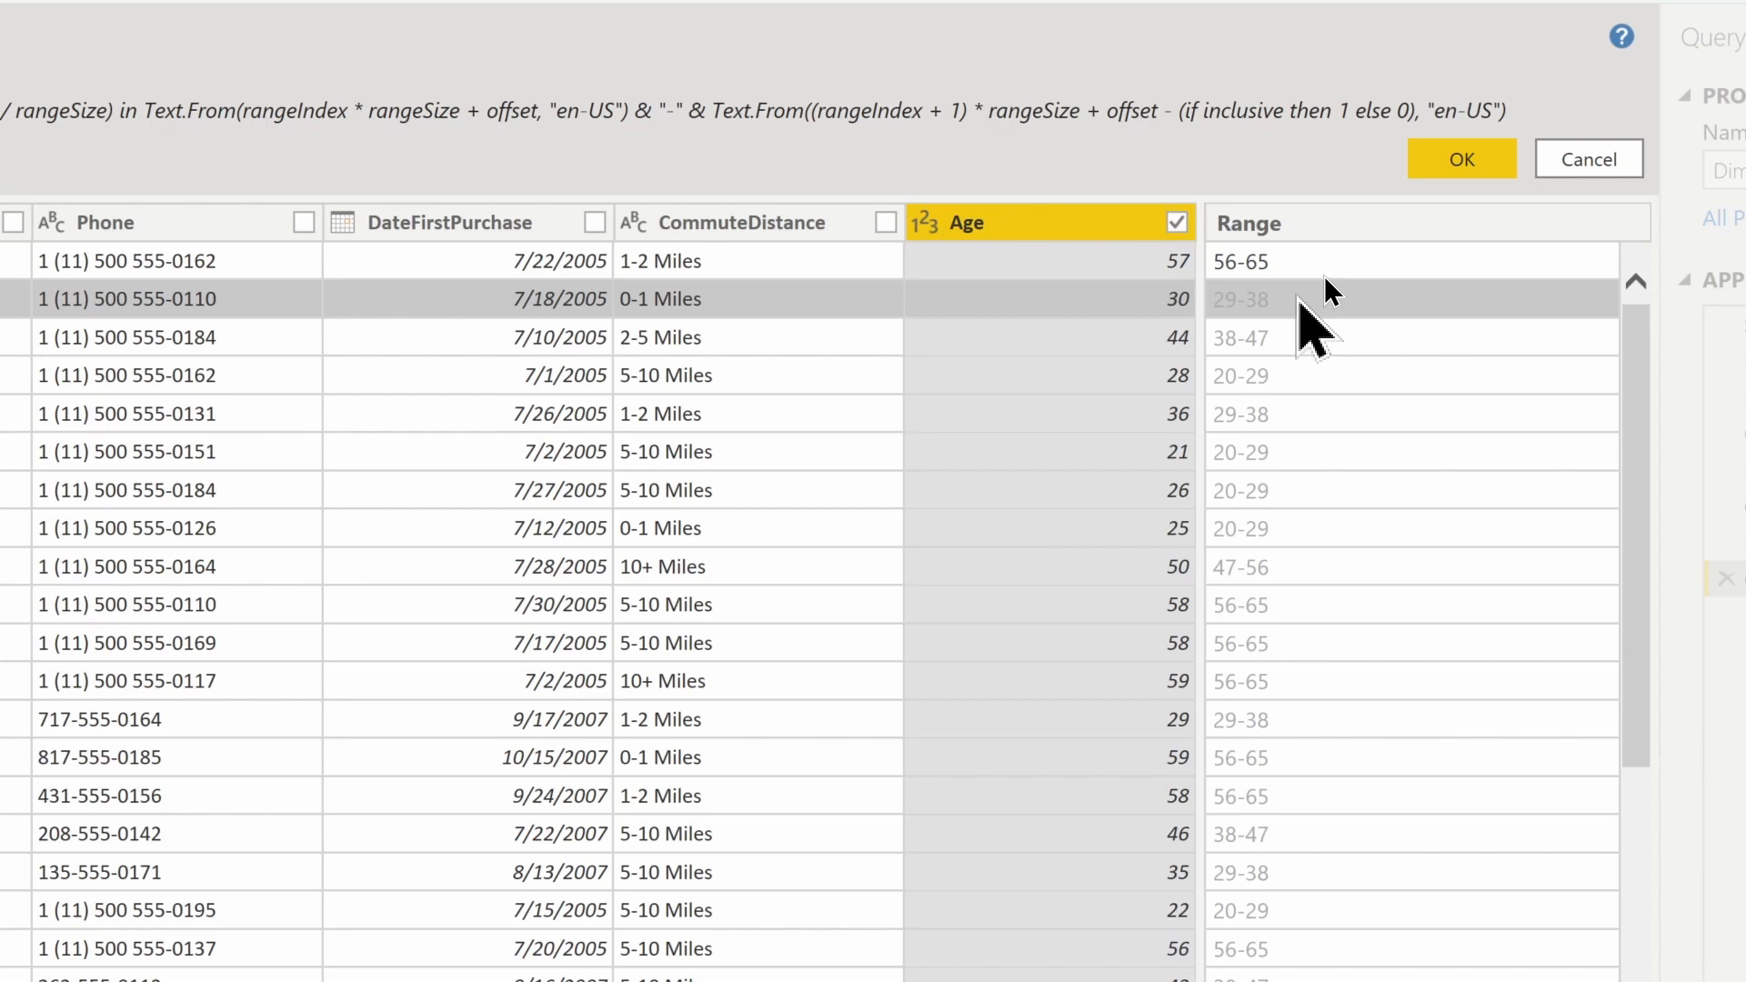
Step: Replace the second row's suggested range with the example 26-35 and add the Range column to the table
double_click(1325, 282)
key("BackSpace")
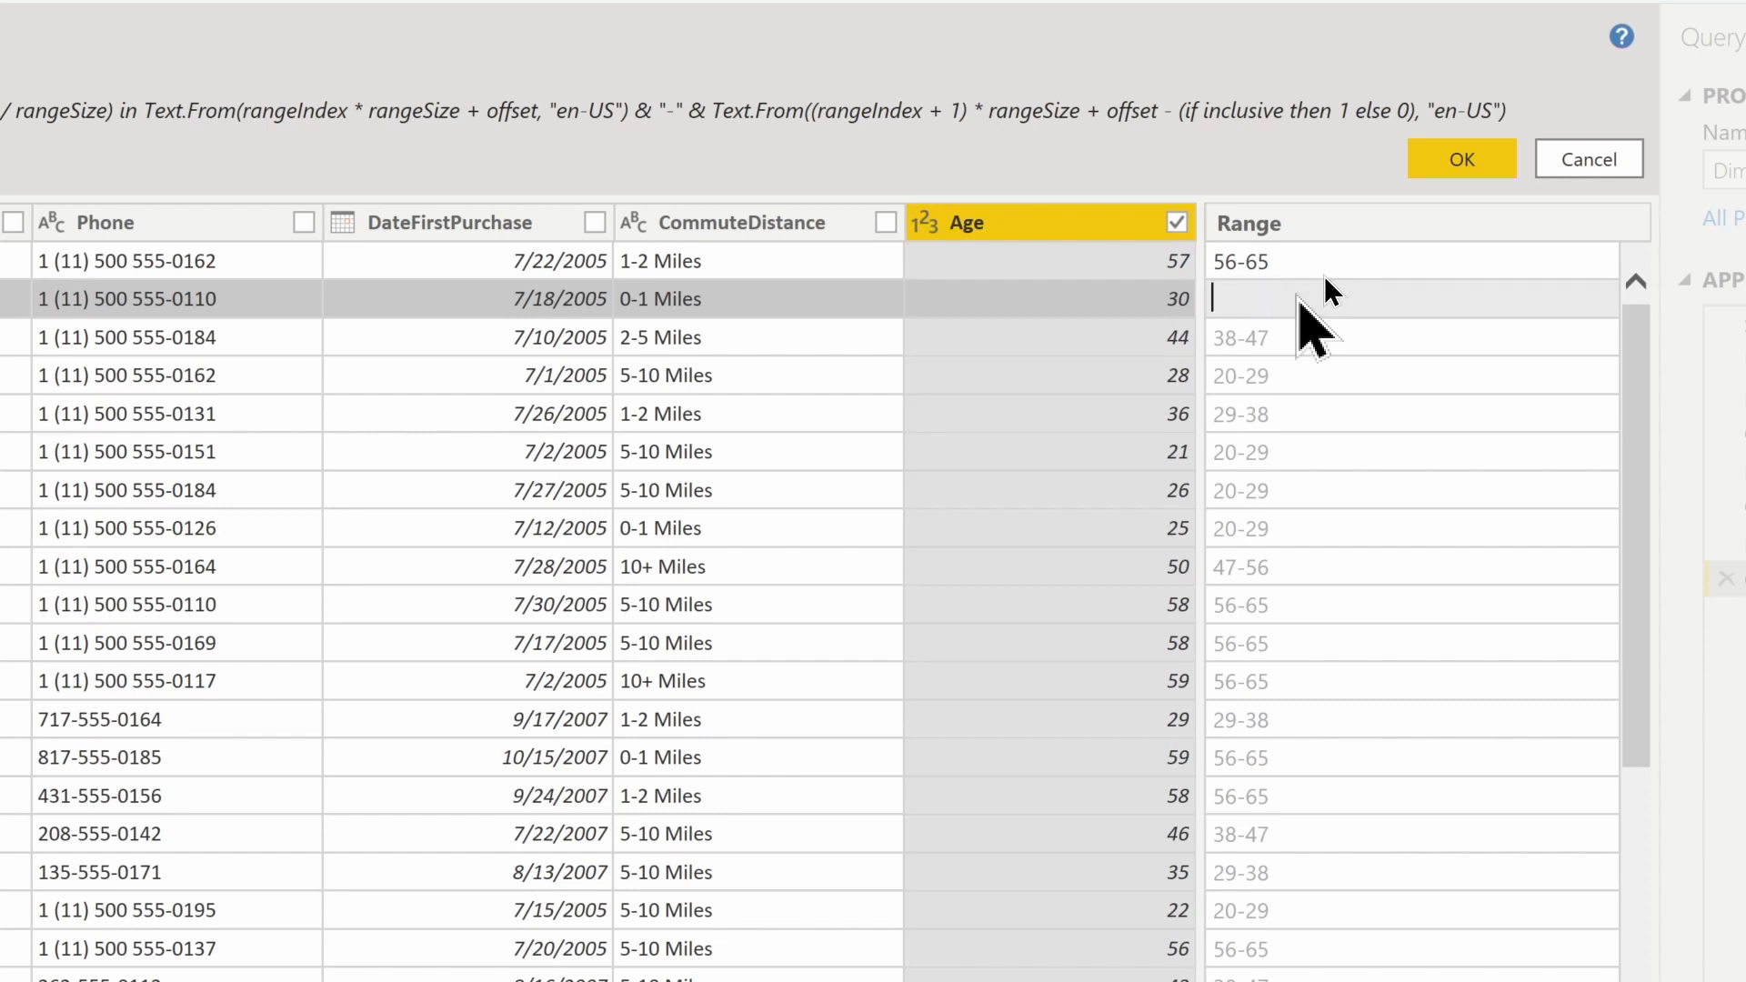
type("26-35")
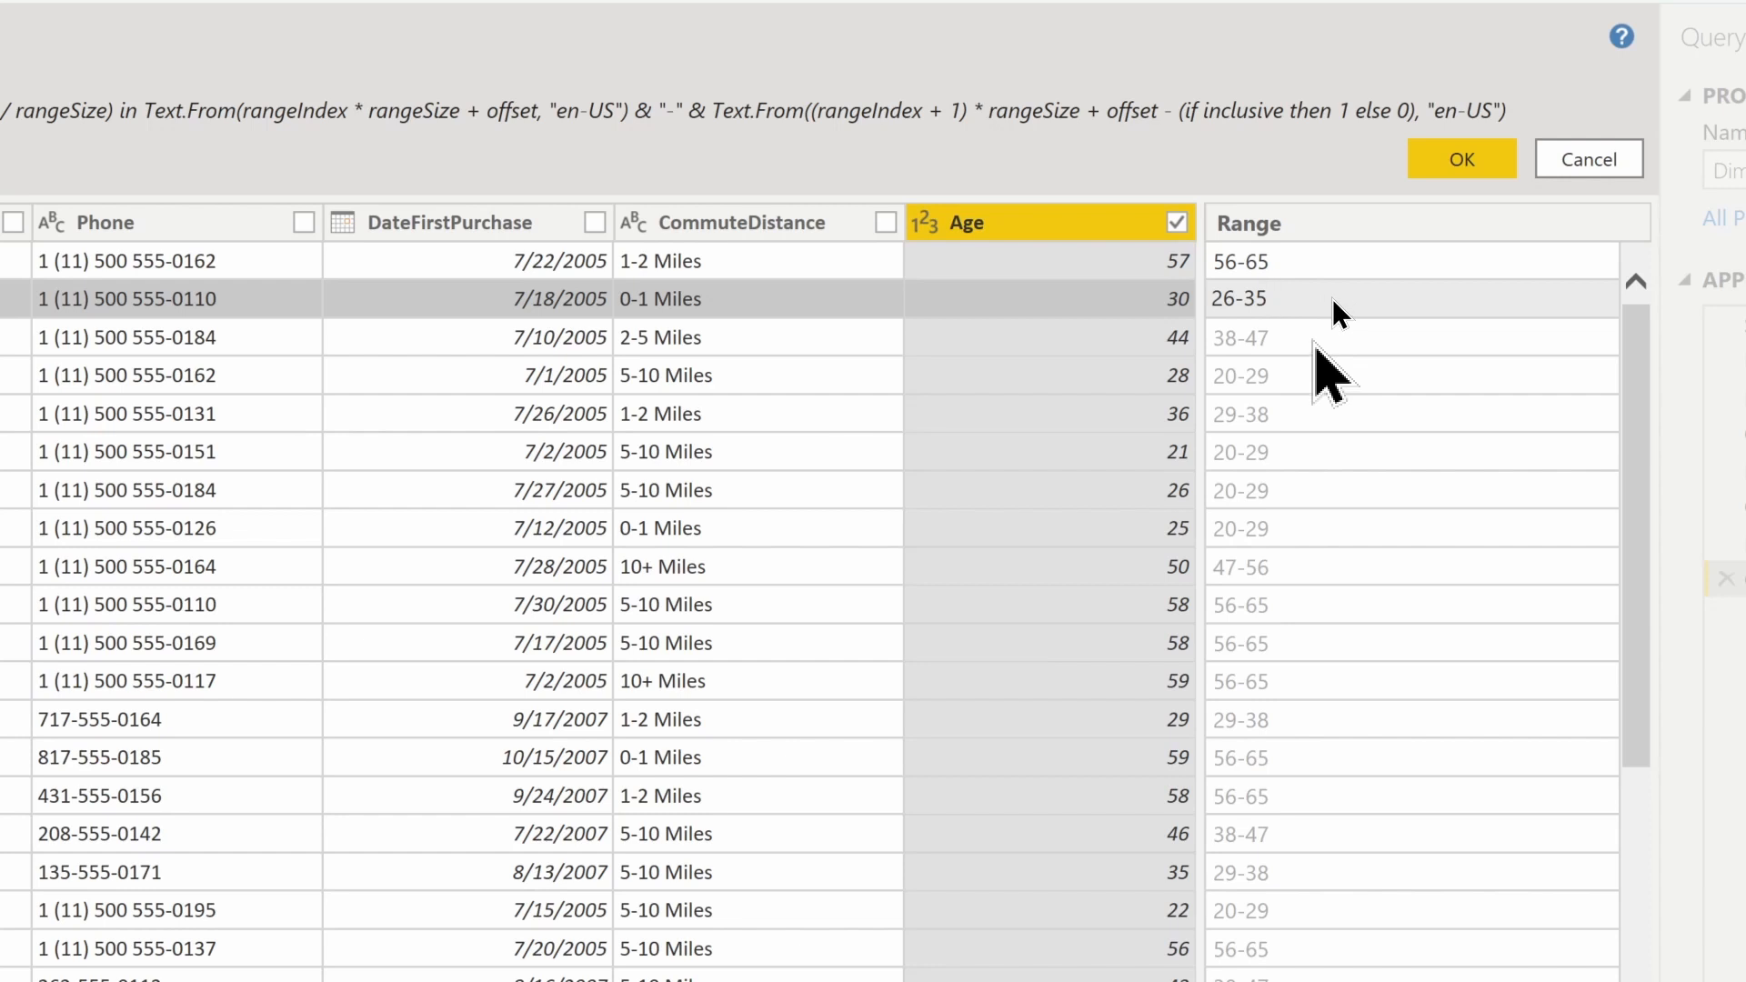
key("Return")
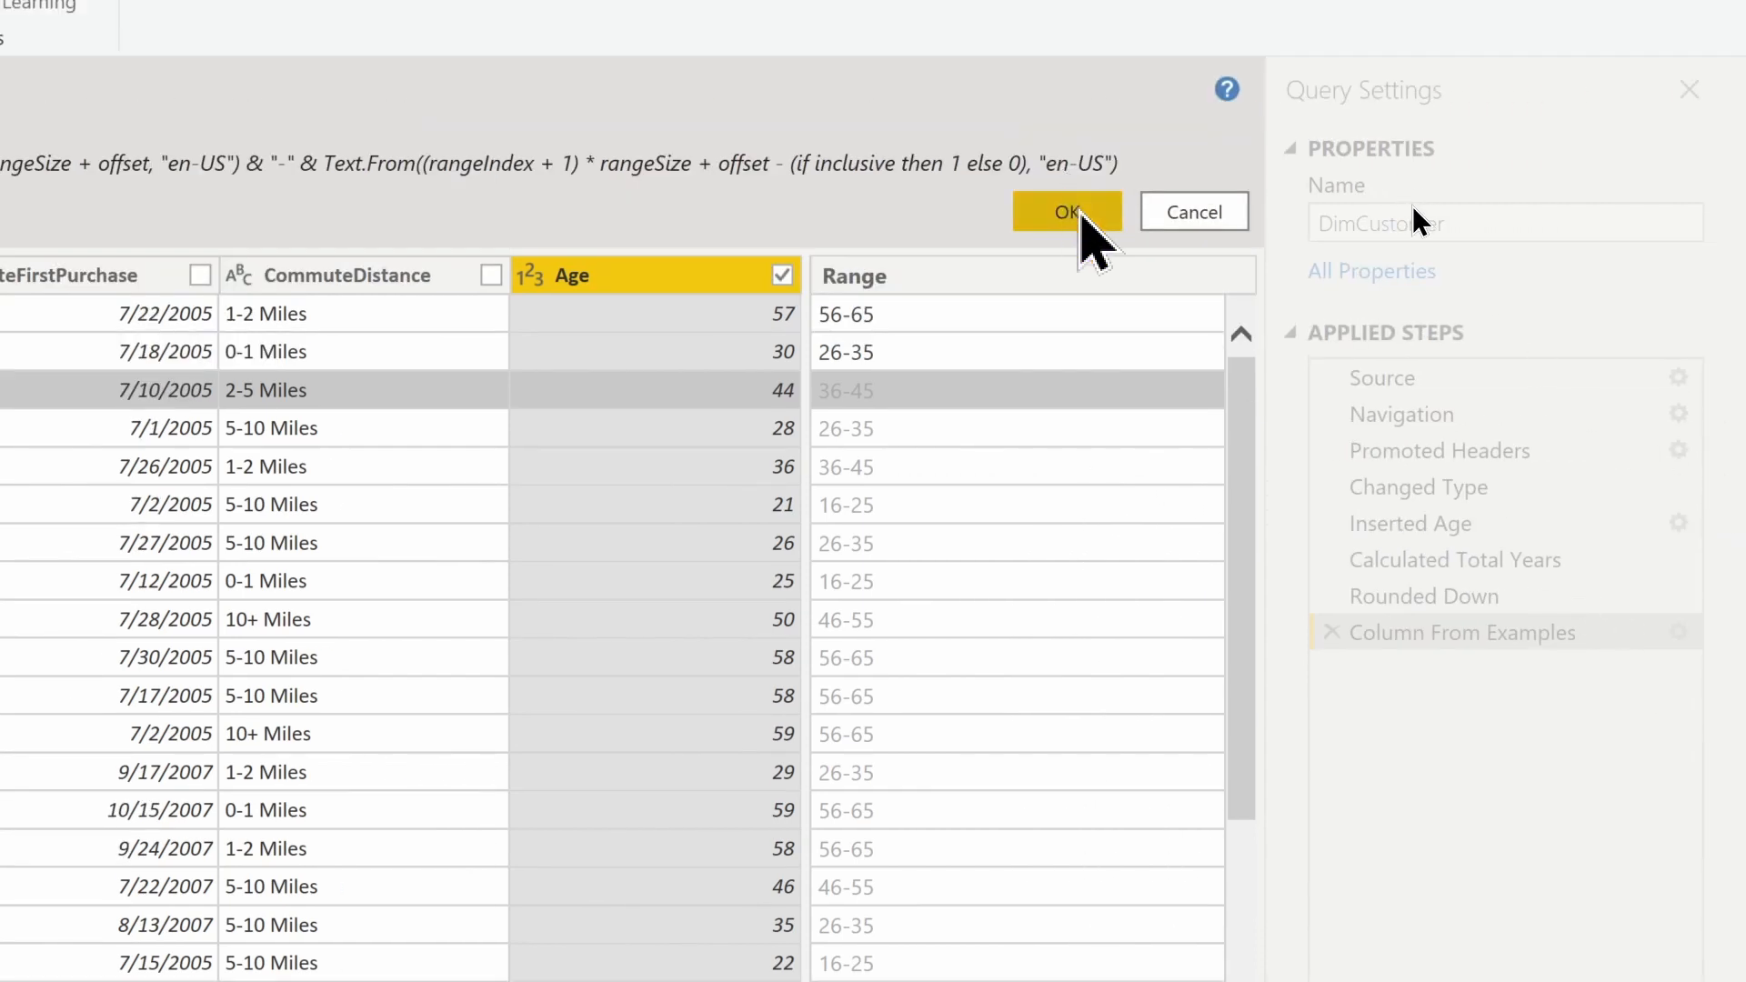
left_click(1082, 216)
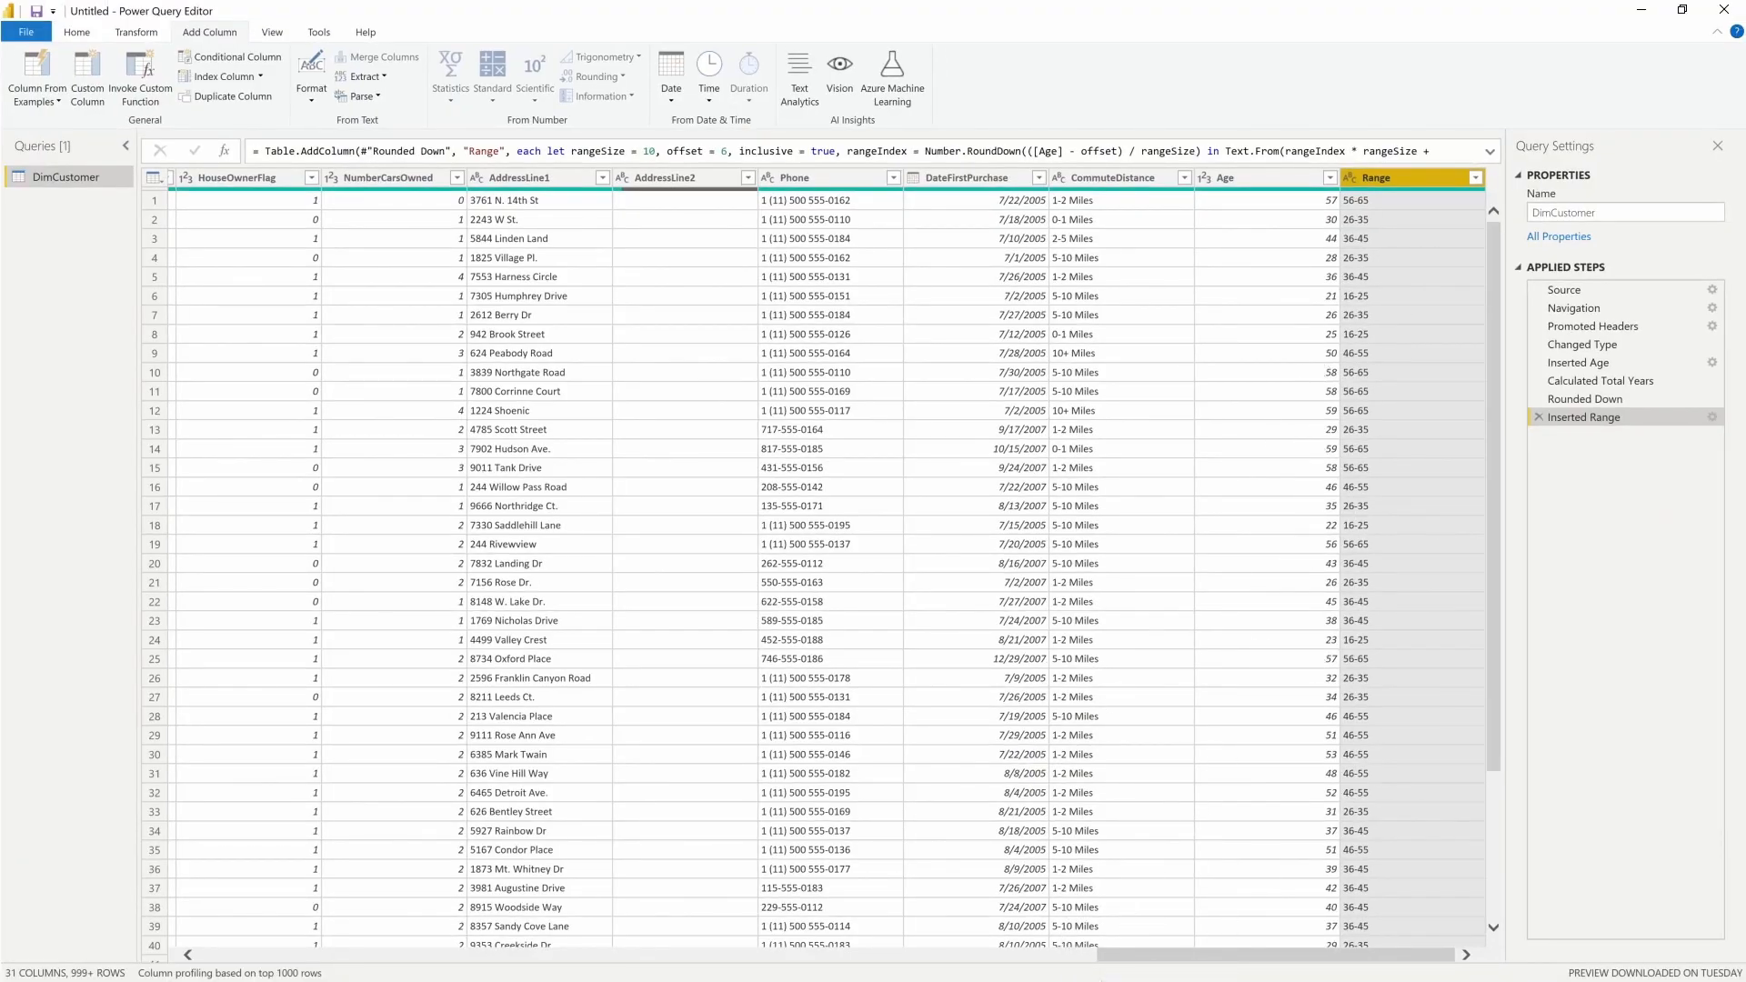
Step: Examine the different education levels listed in the EnglishEducation column
left_click(1133, 946)
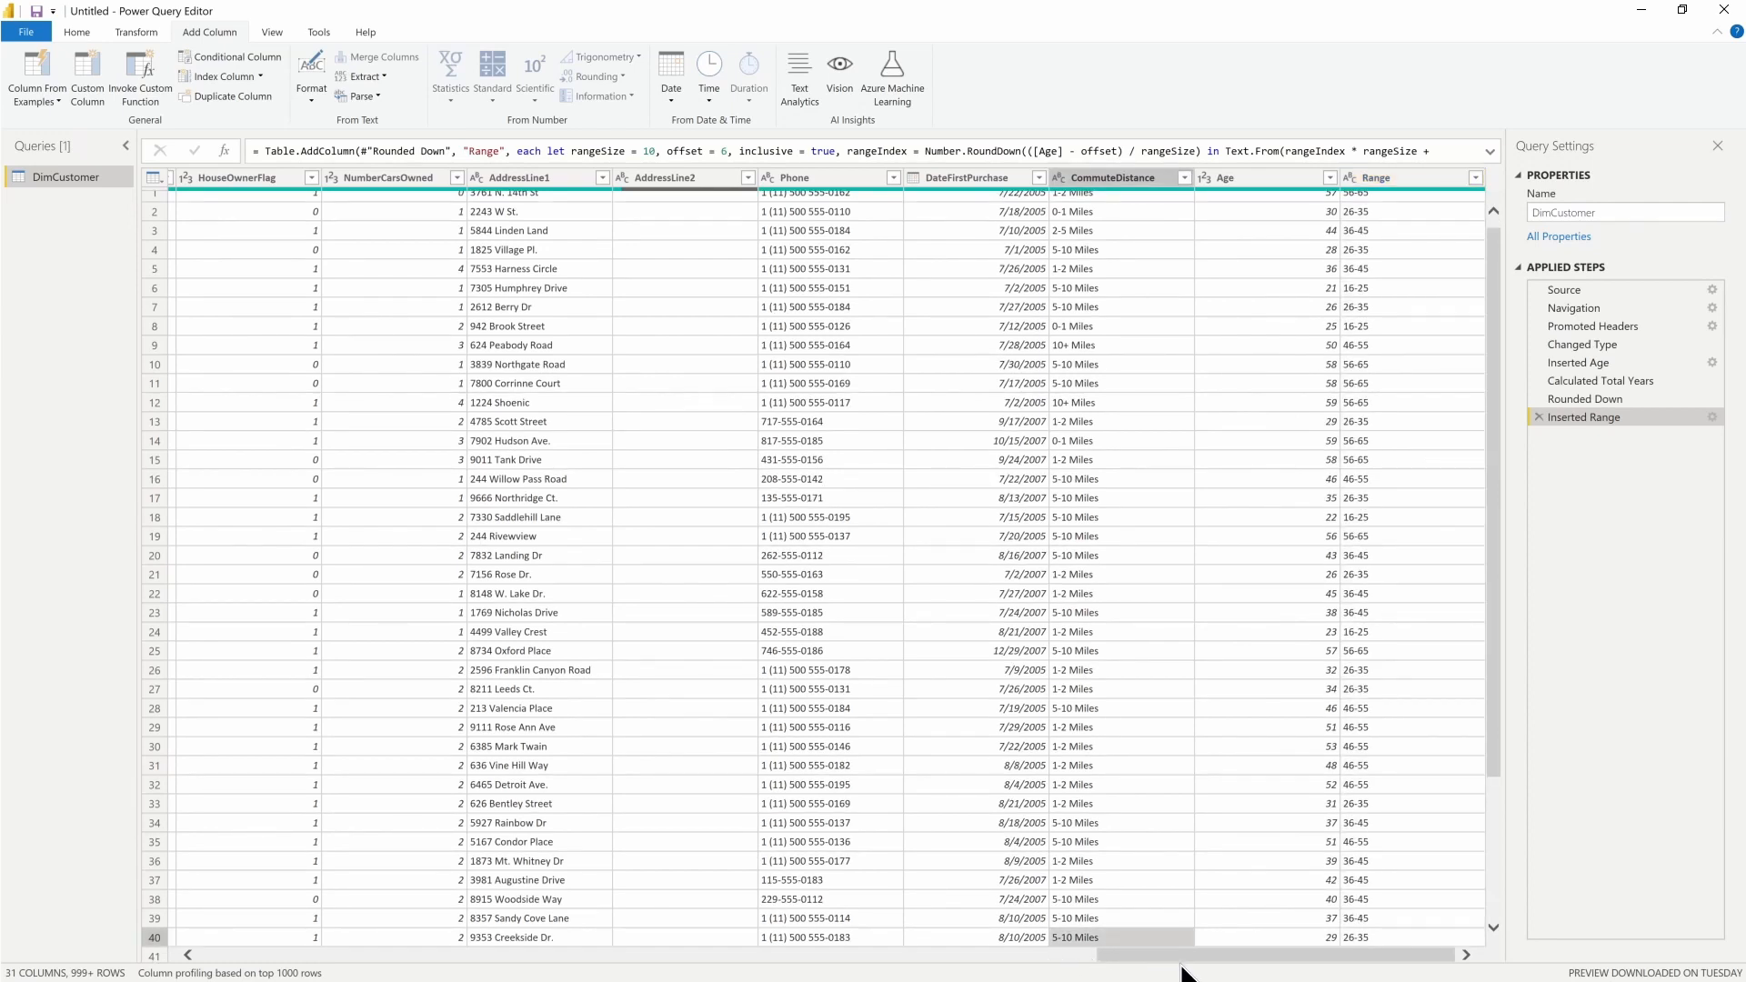
left_click_drag(1210, 965, 1016, 969)
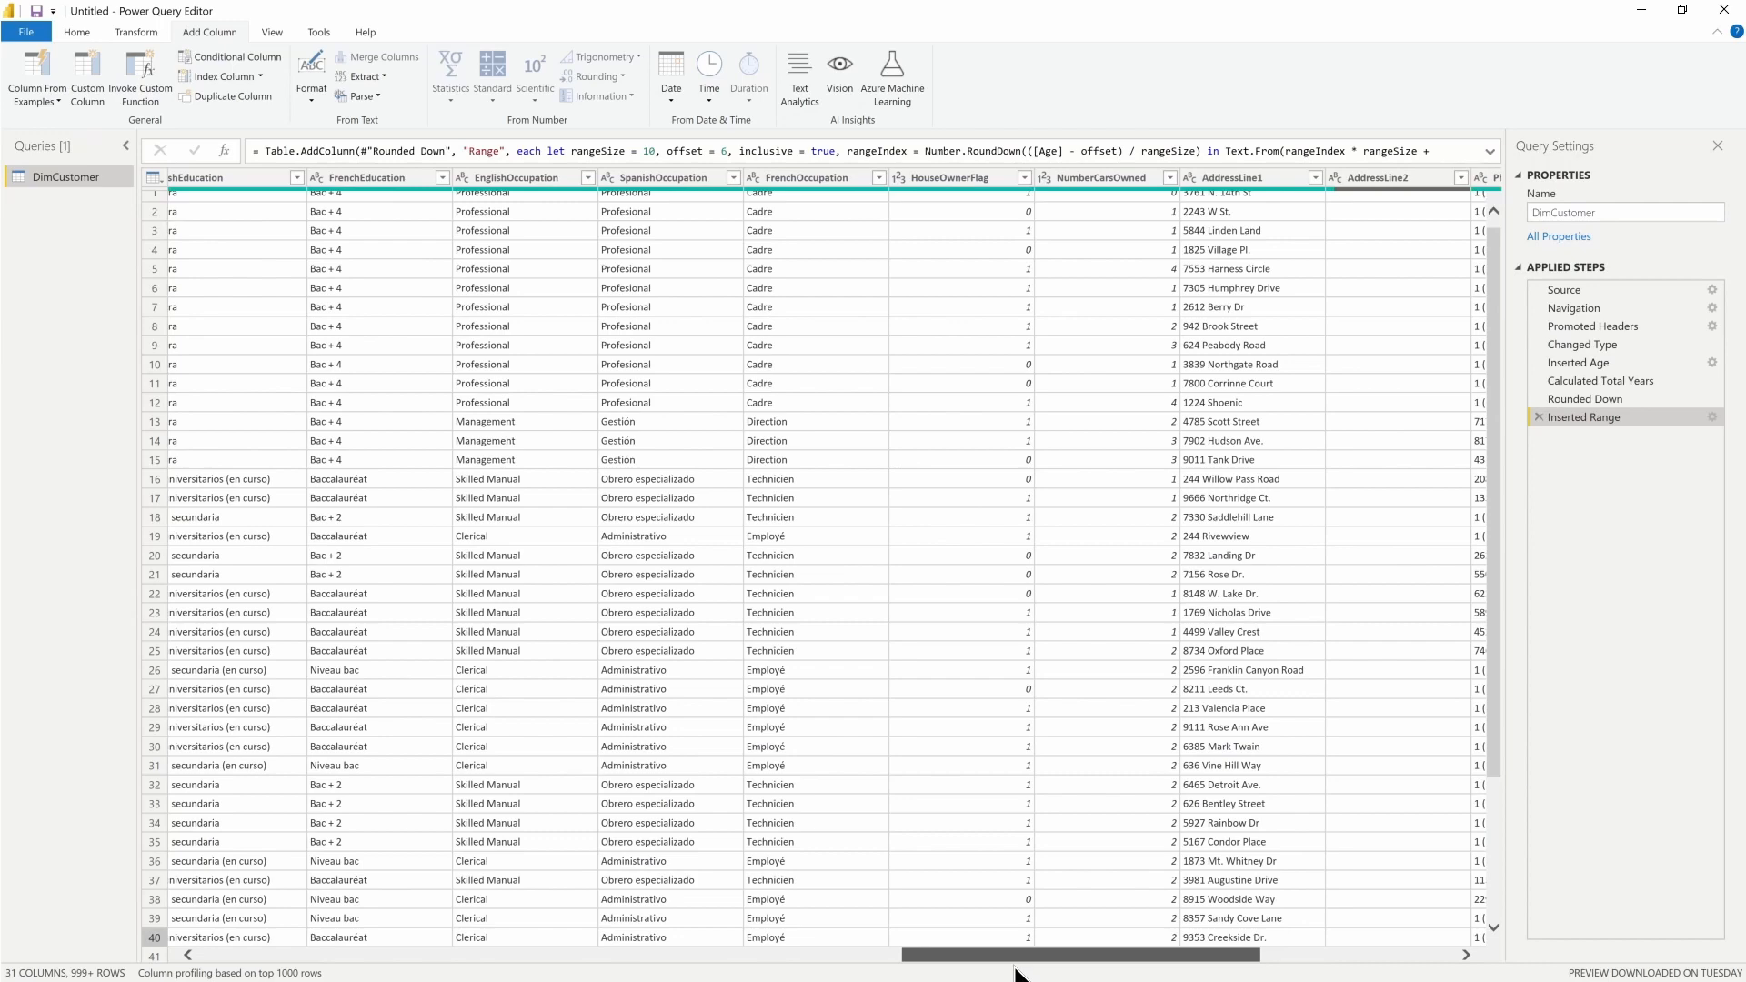
left_click_drag(1018, 974, 849, 971)
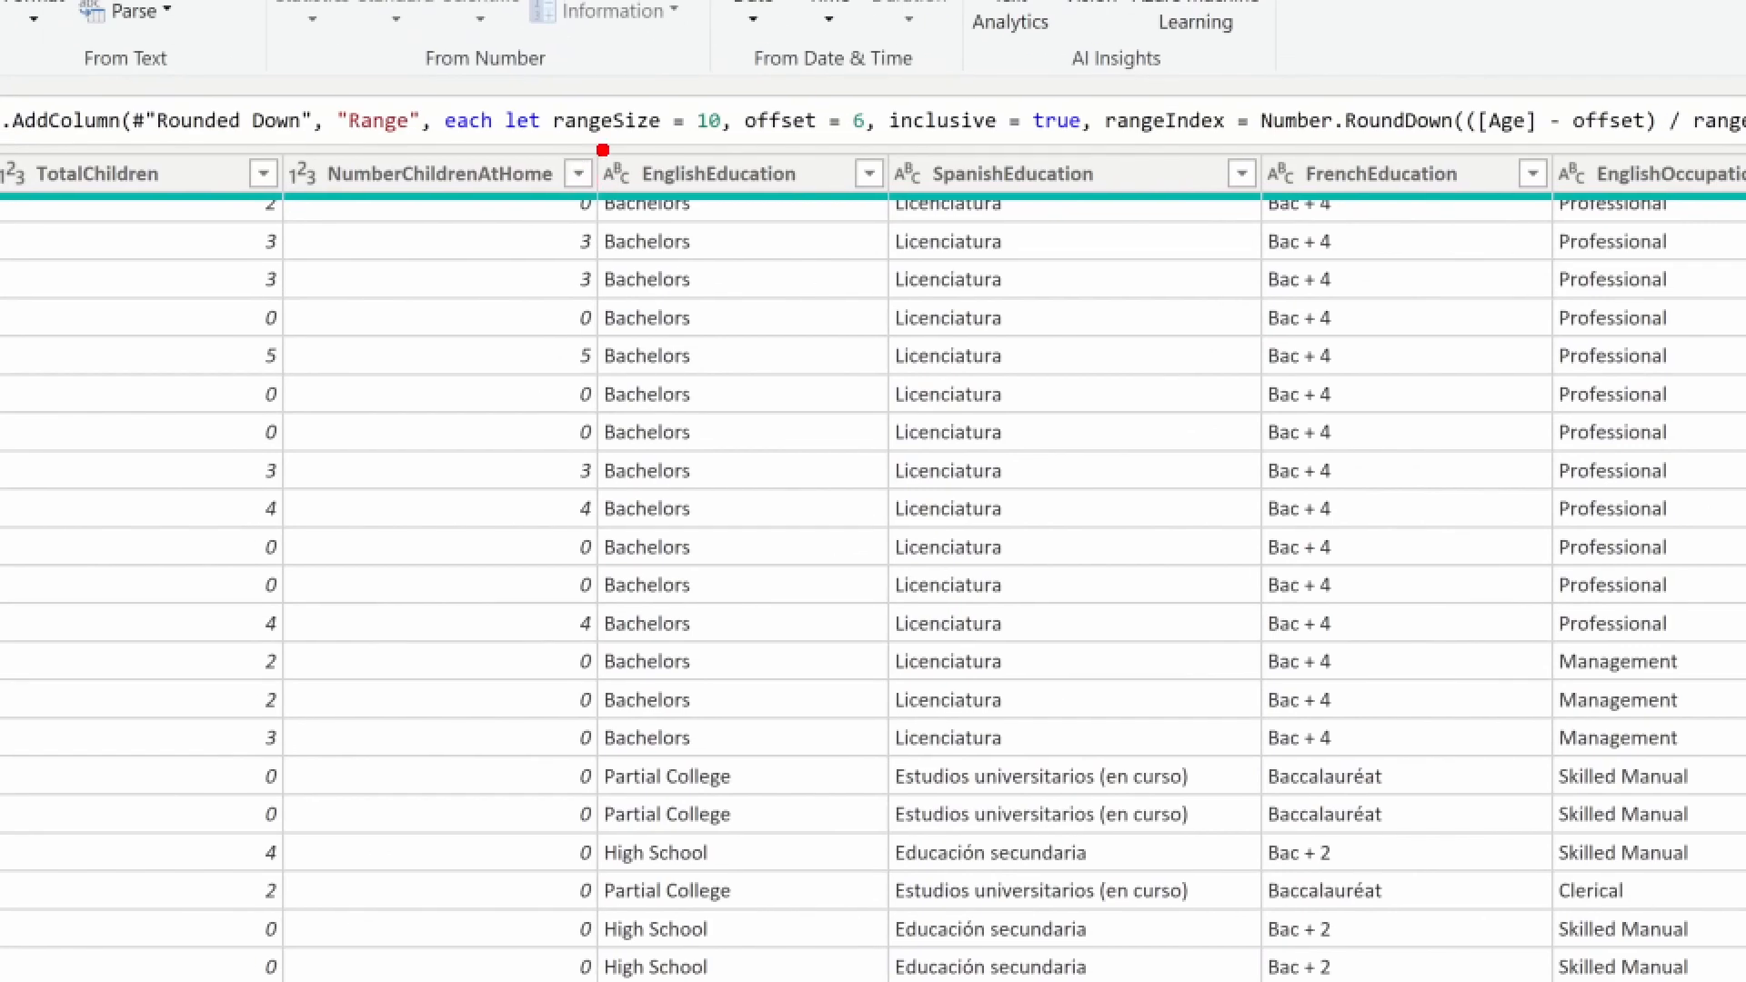
mouse_move(587, 148)
left_mouse_down()
mouse_move(641, 360)
mouse_move(889, 646)
left_mouse_up()
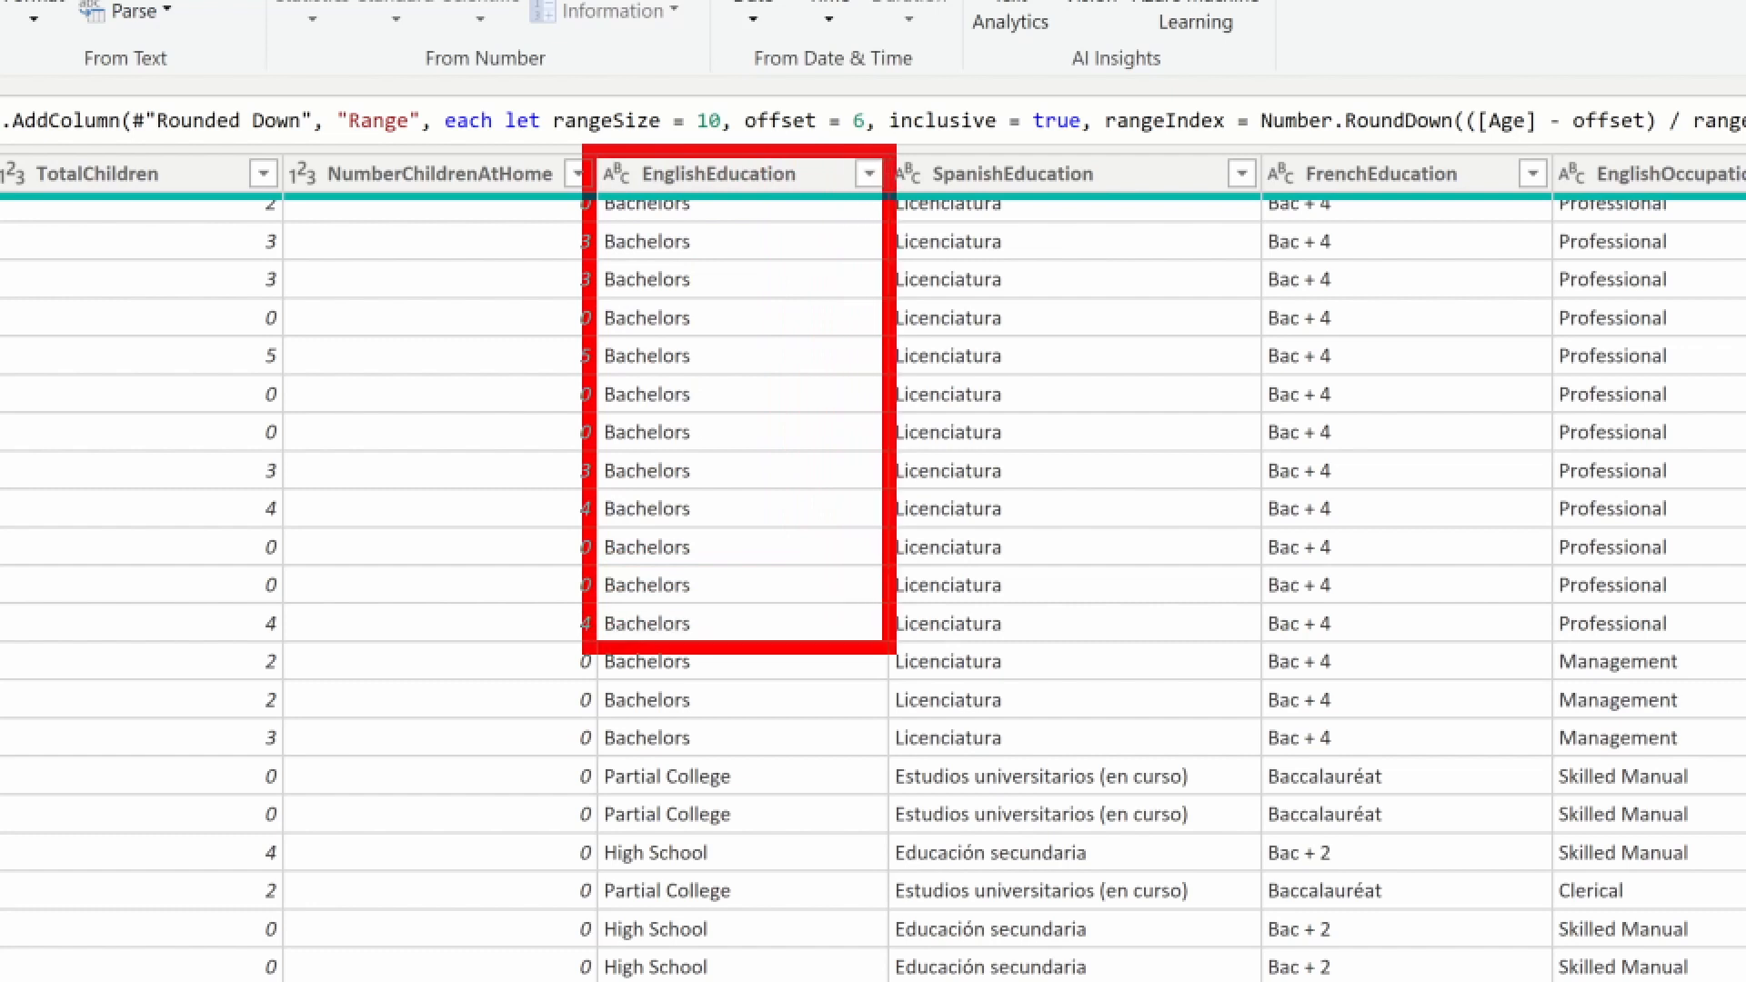
left_click_drag(567, 329, 383, 381)
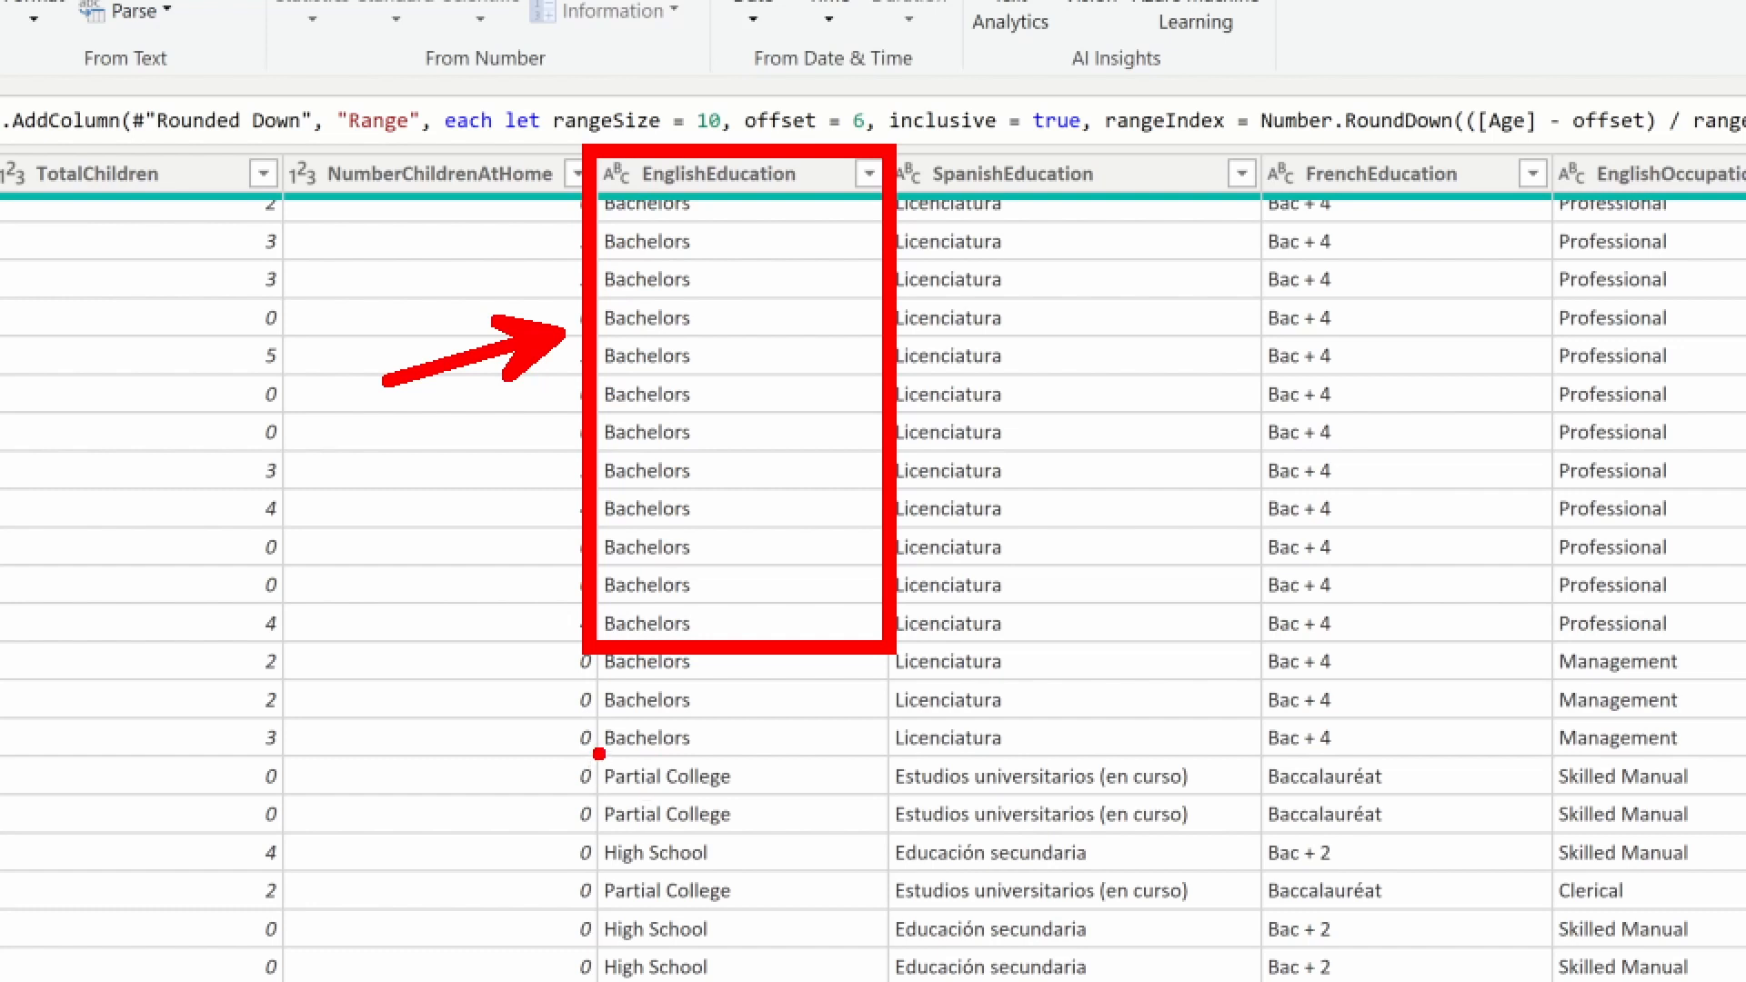
mouse_move(599, 754)
left_mouse_down()
mouse_move(649, 802)
mouse_move(773, 794)
left_mouse_up()
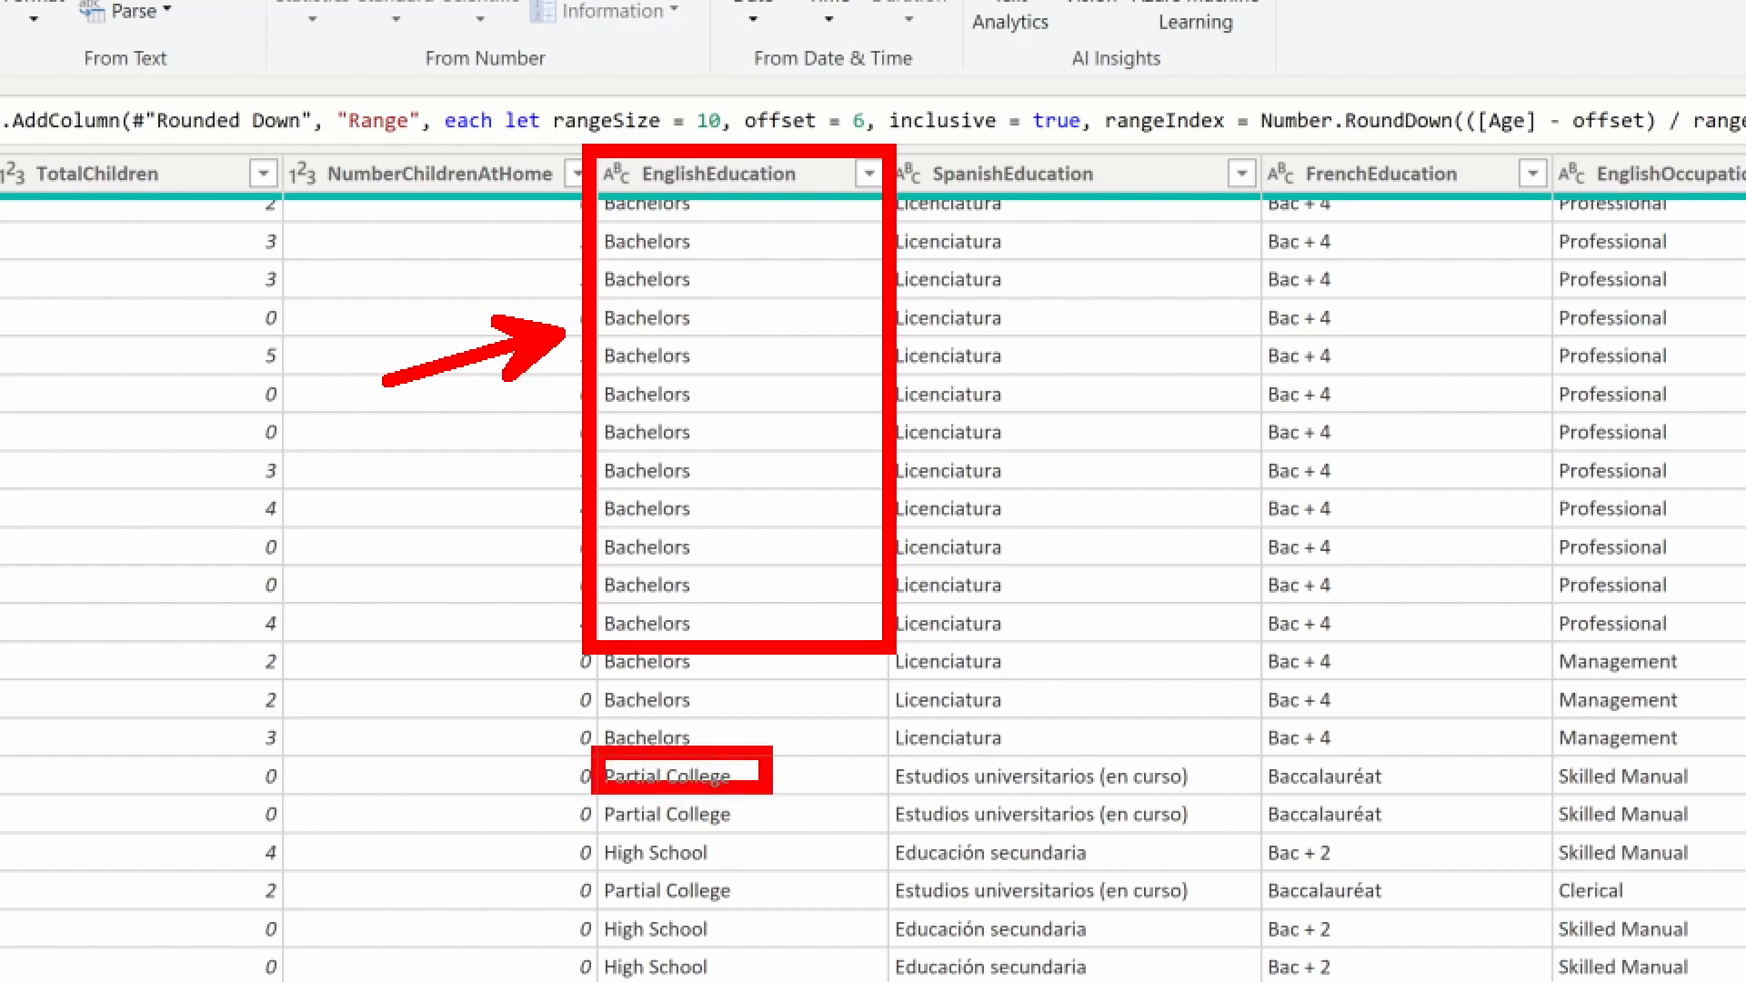
left_click_drag(595, 822, 755, 876)
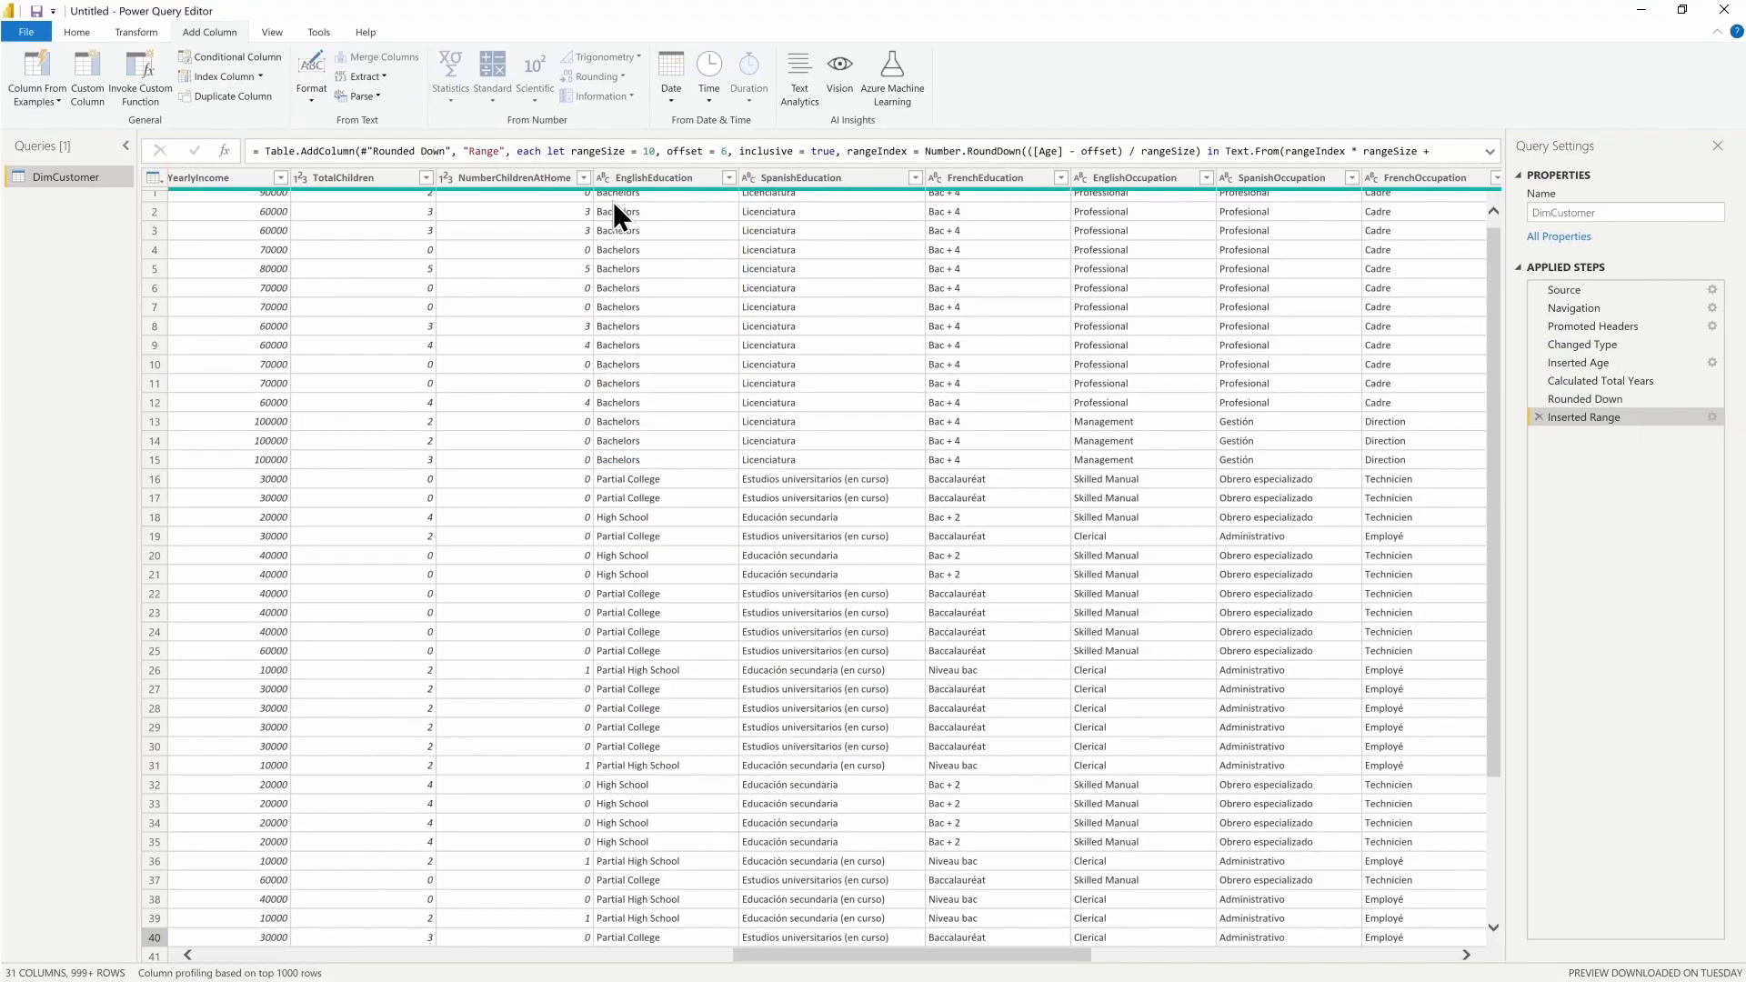
Step: Start a new column from examples based only on the EnglishEducation column and enter Bach as the first row's example
left_click(662, 181)
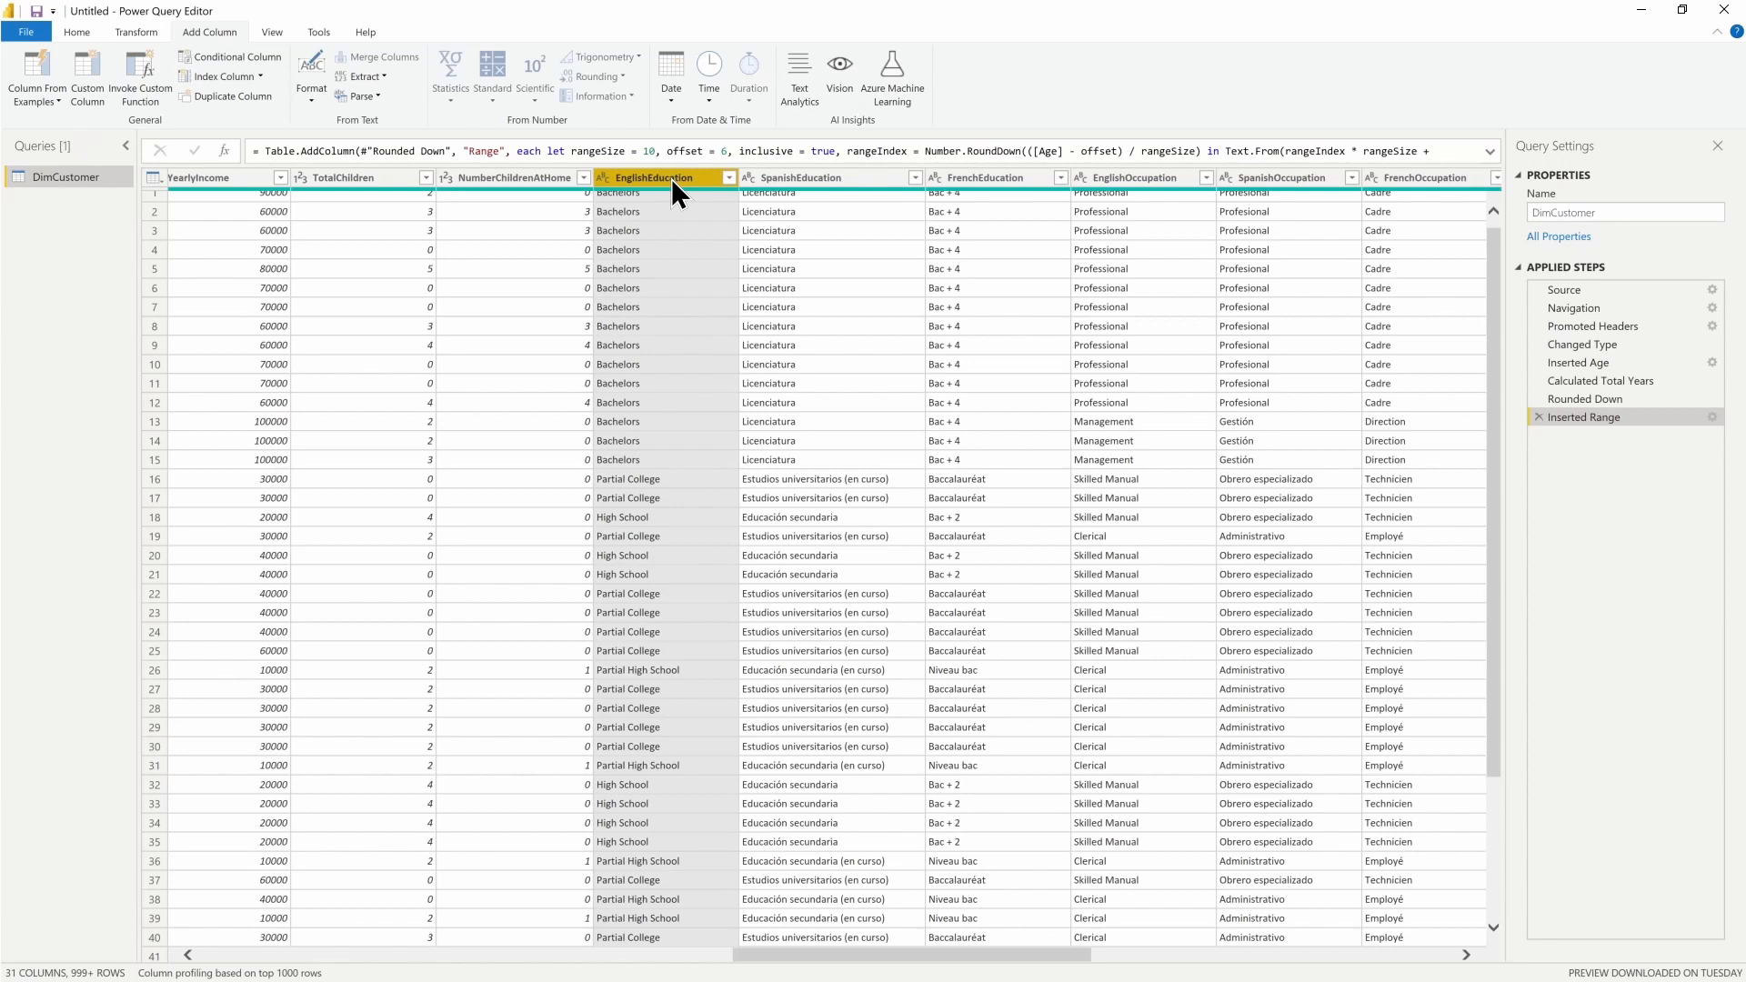
left_click(49, 98)
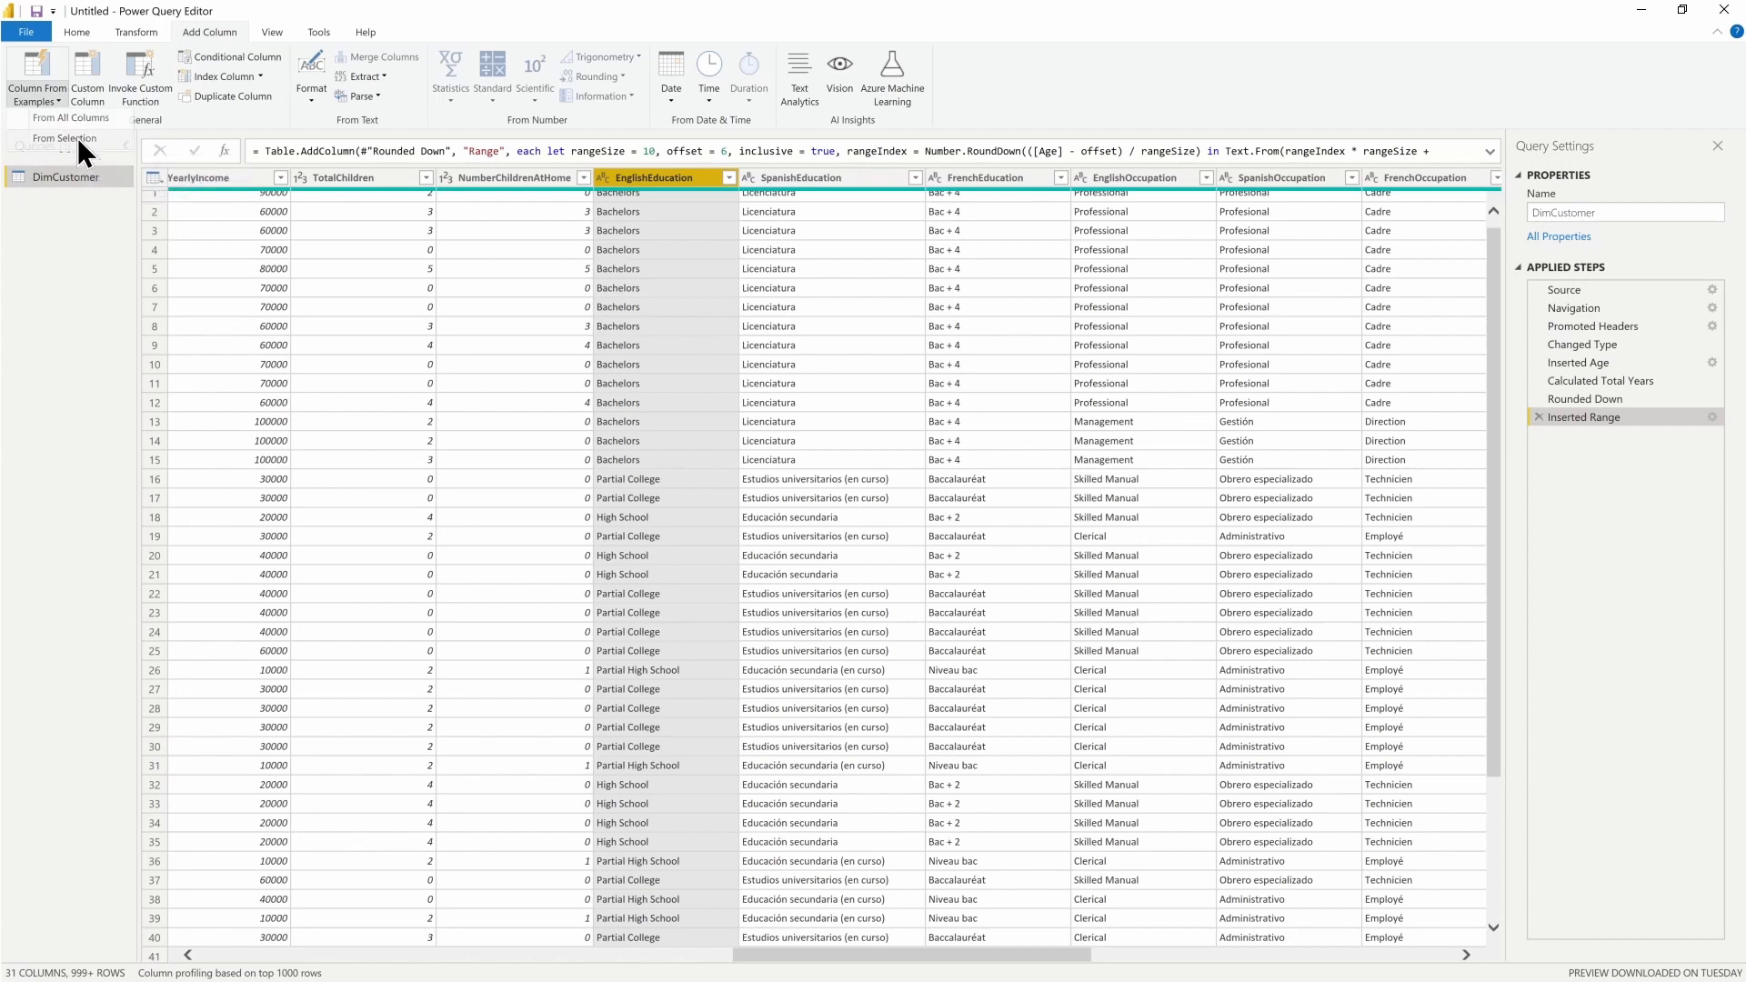
left_click(78, 140)
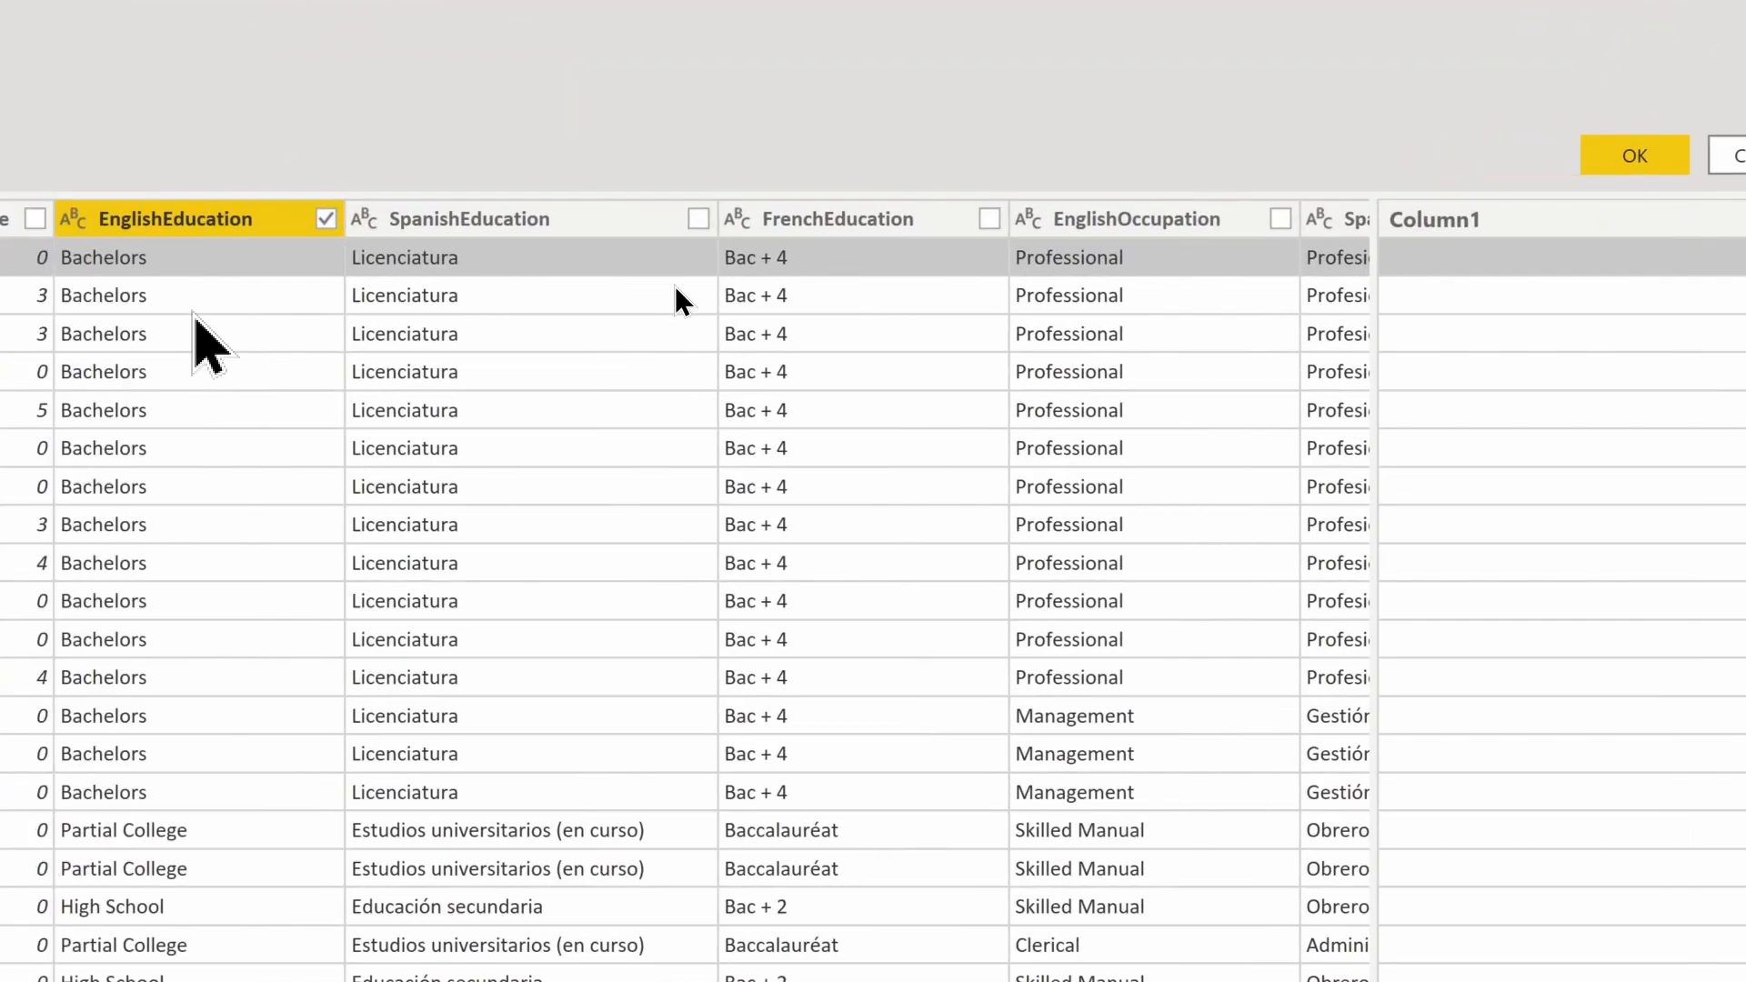
left_click(1439, 264)
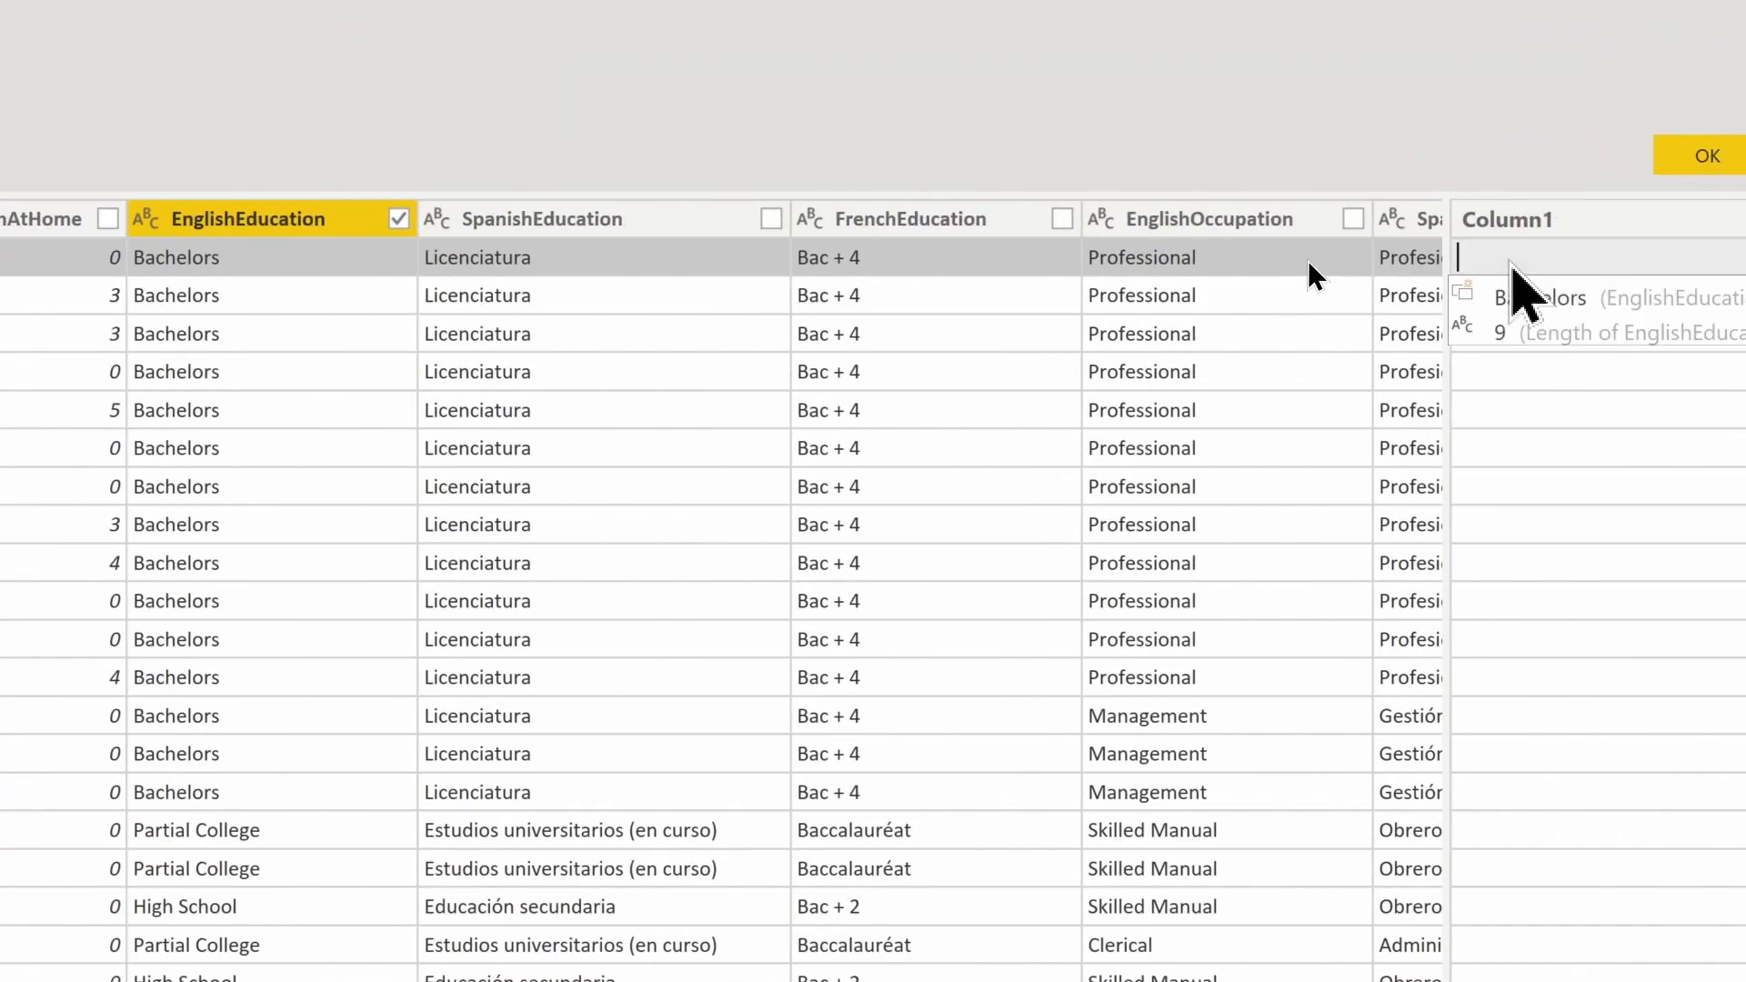
type("Bach")
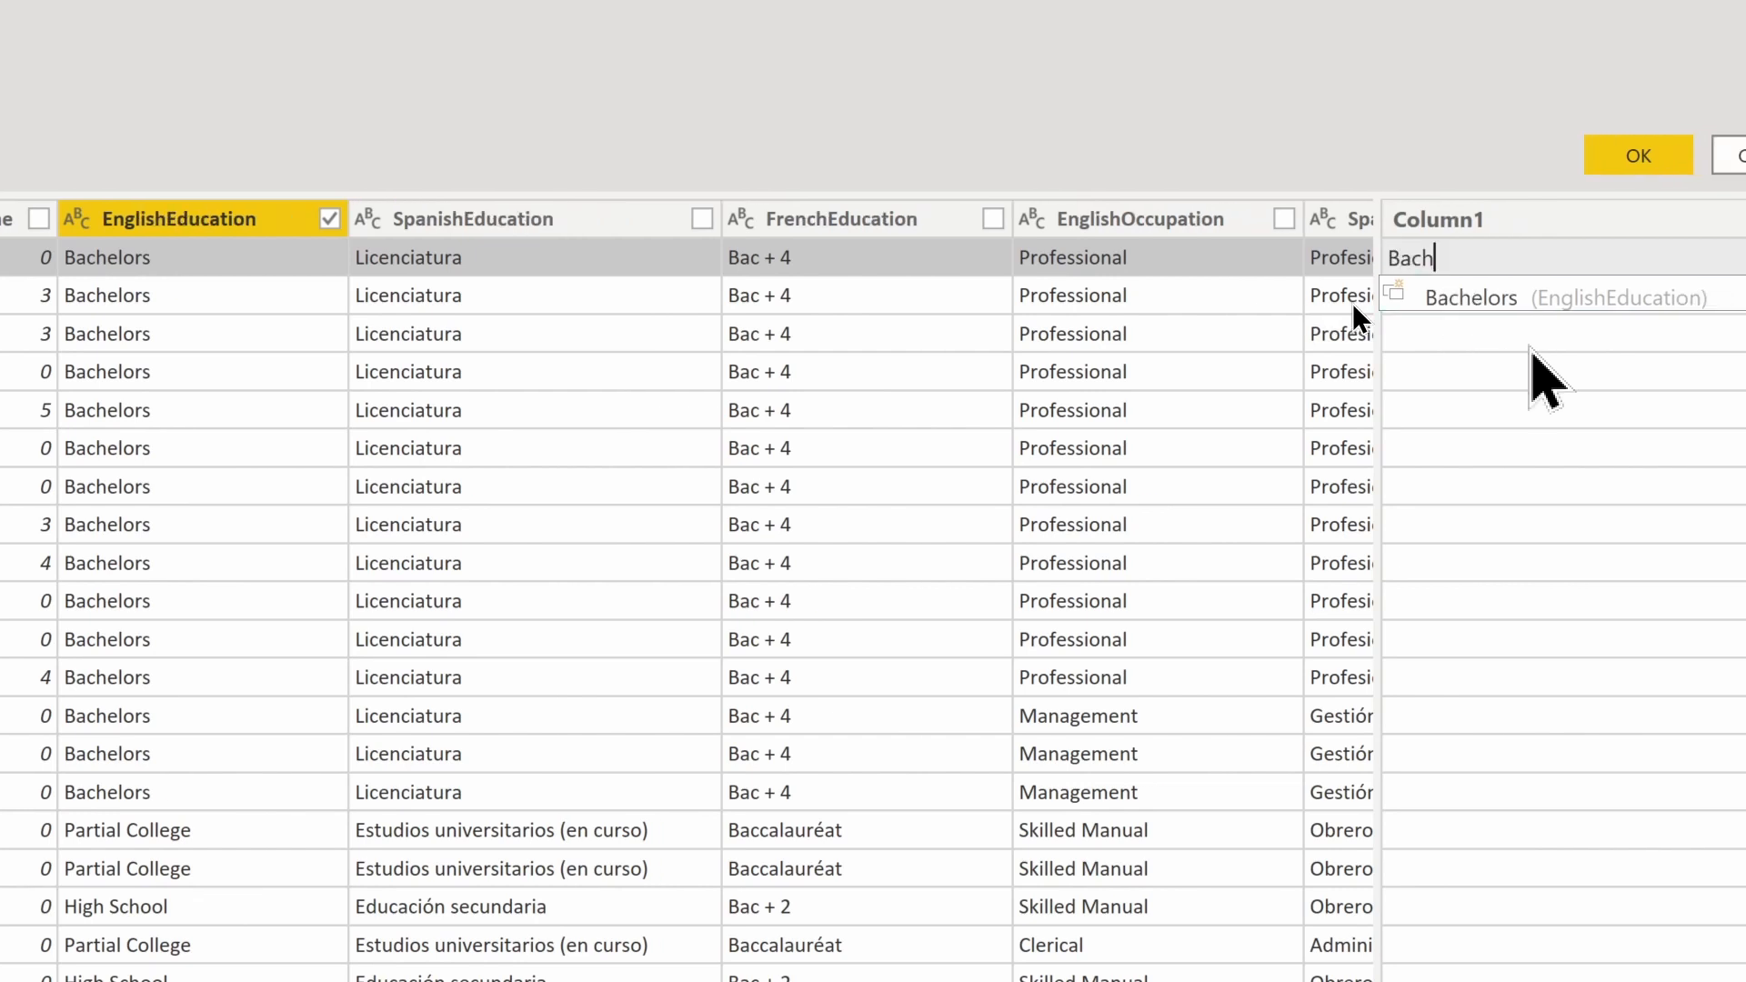
key("Return")
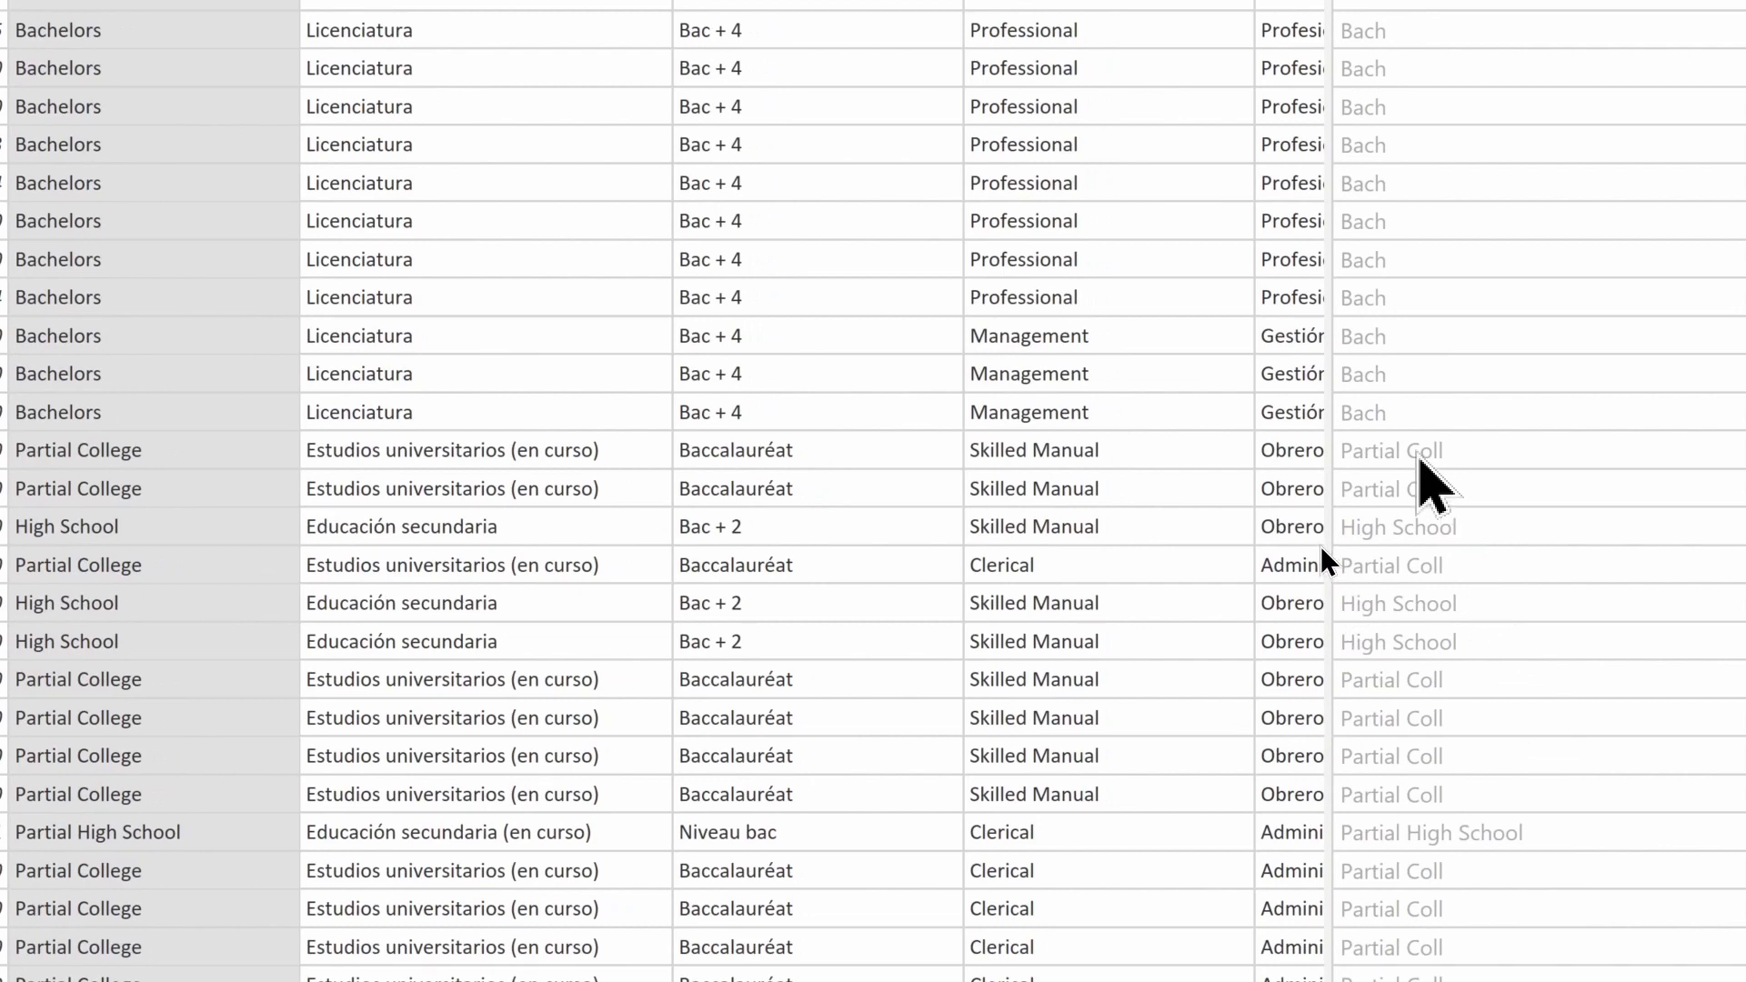
Step: Replace the suggestion for the first Partial College row with the example Part and add the abbreviated education column to the table
double_click(1419, 452)
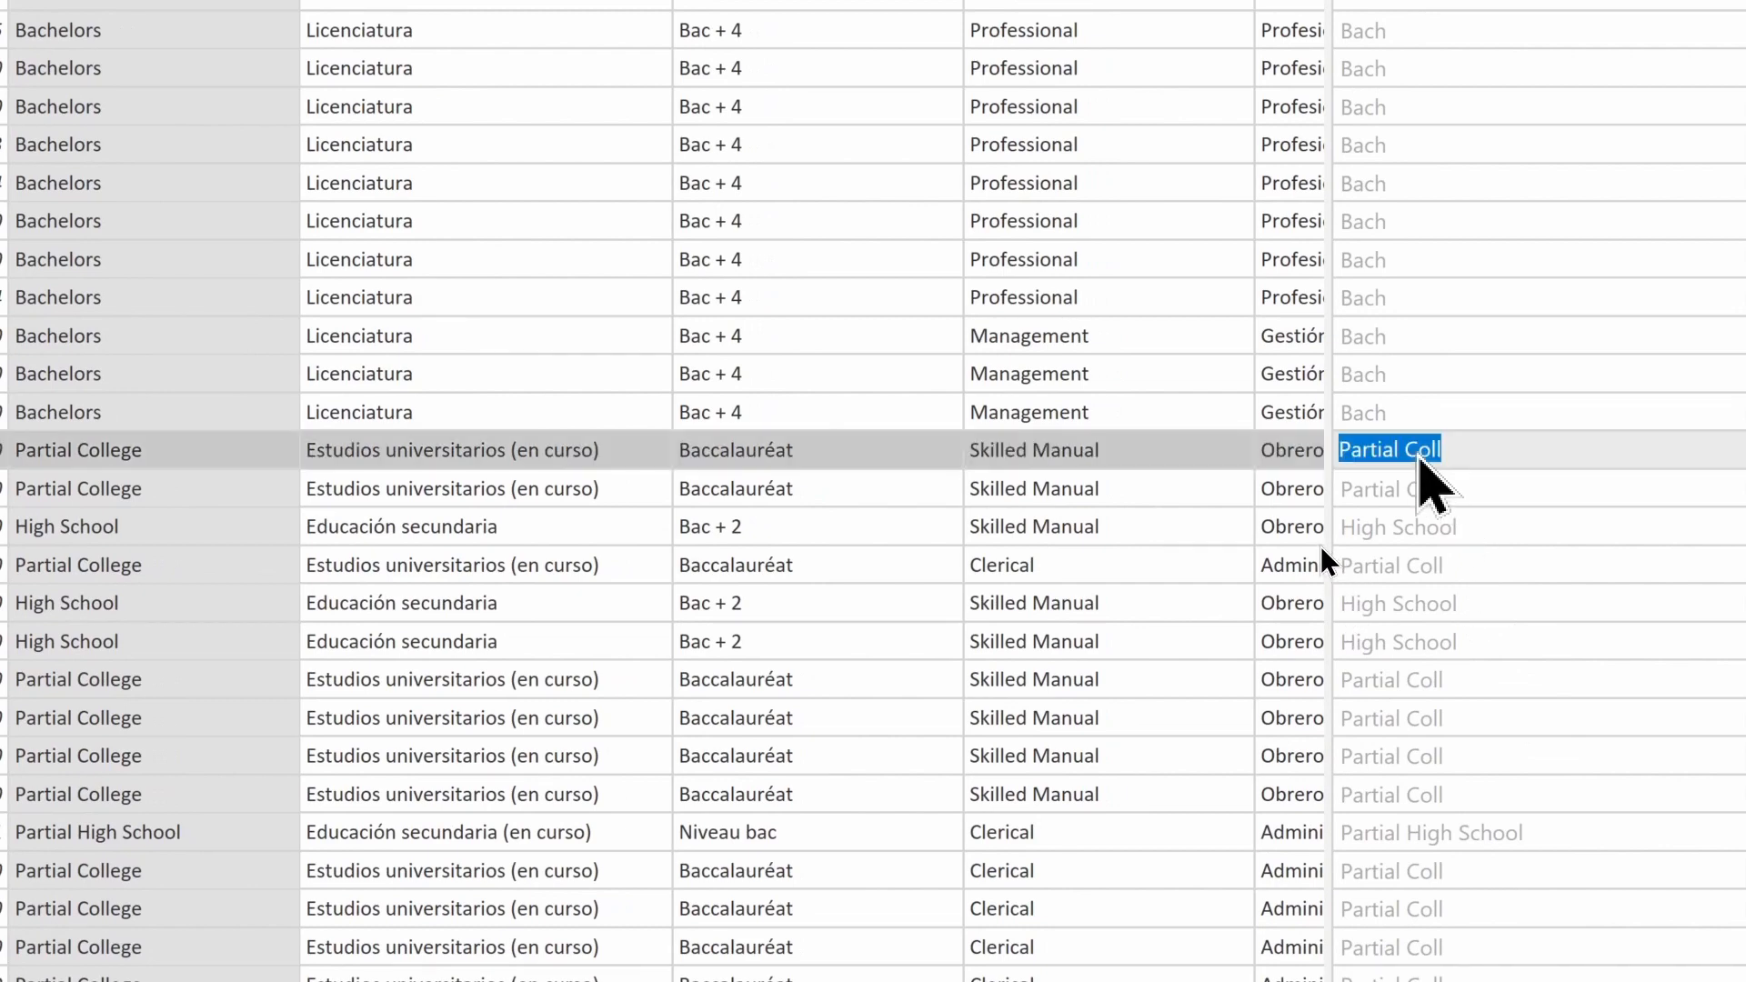
type("Part")
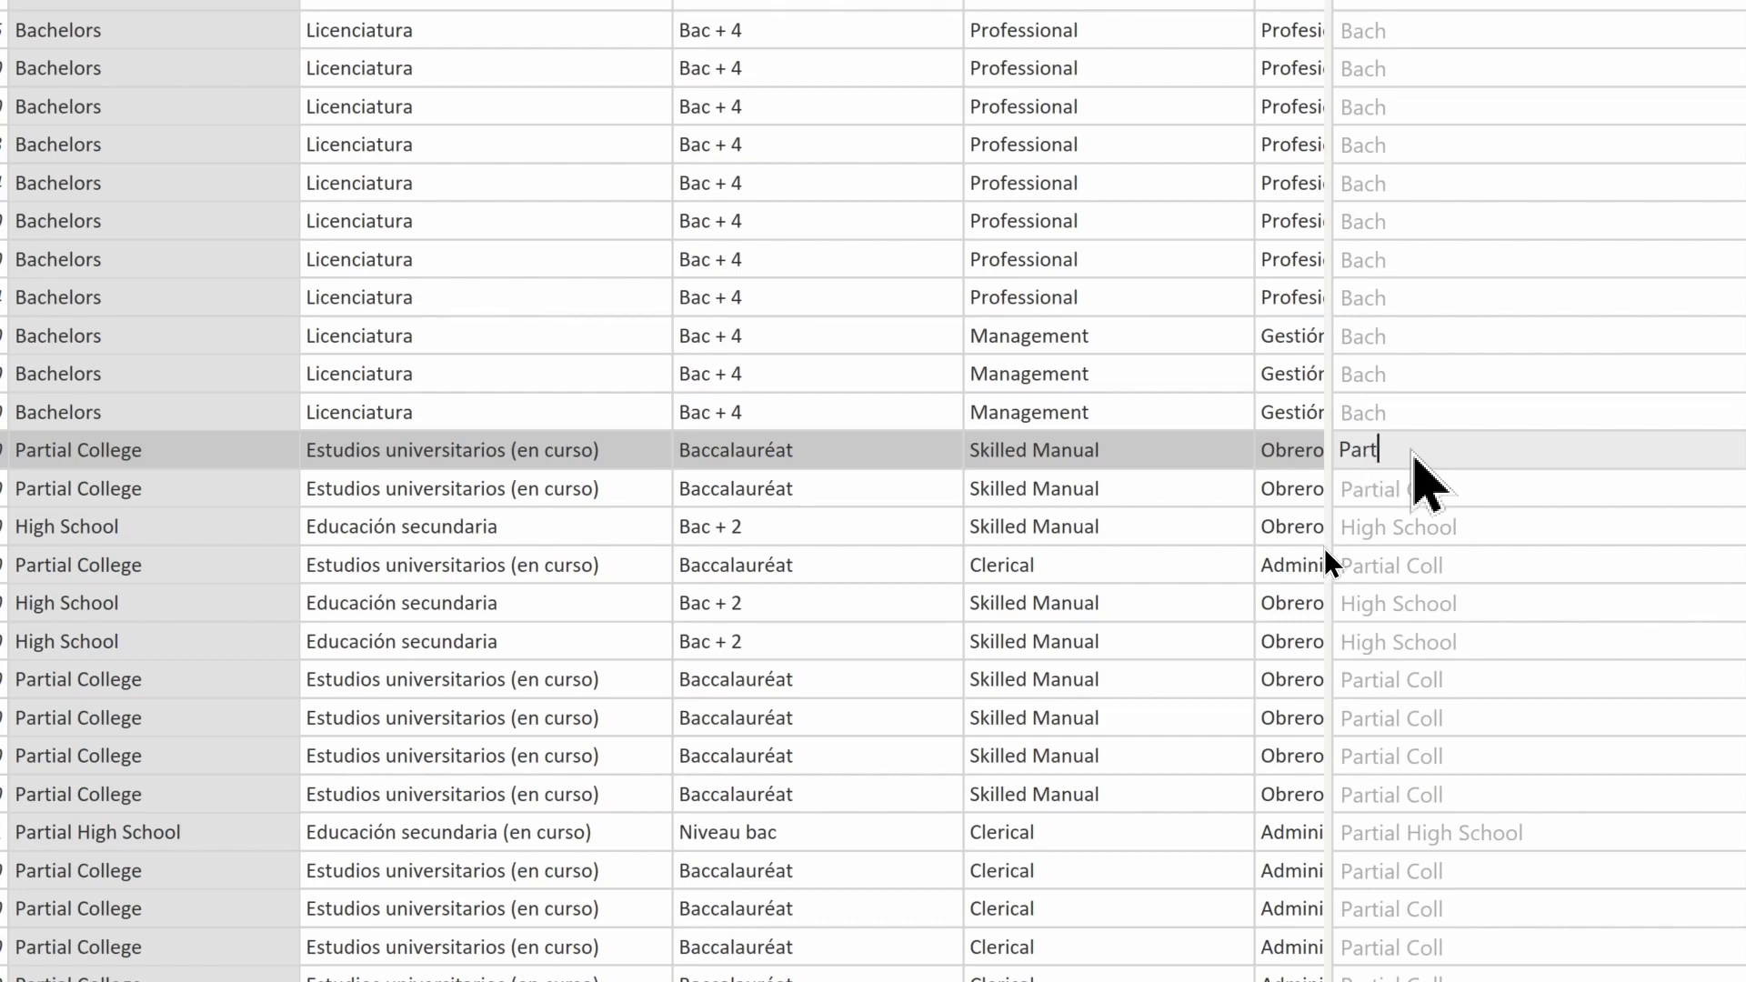
key("Return")
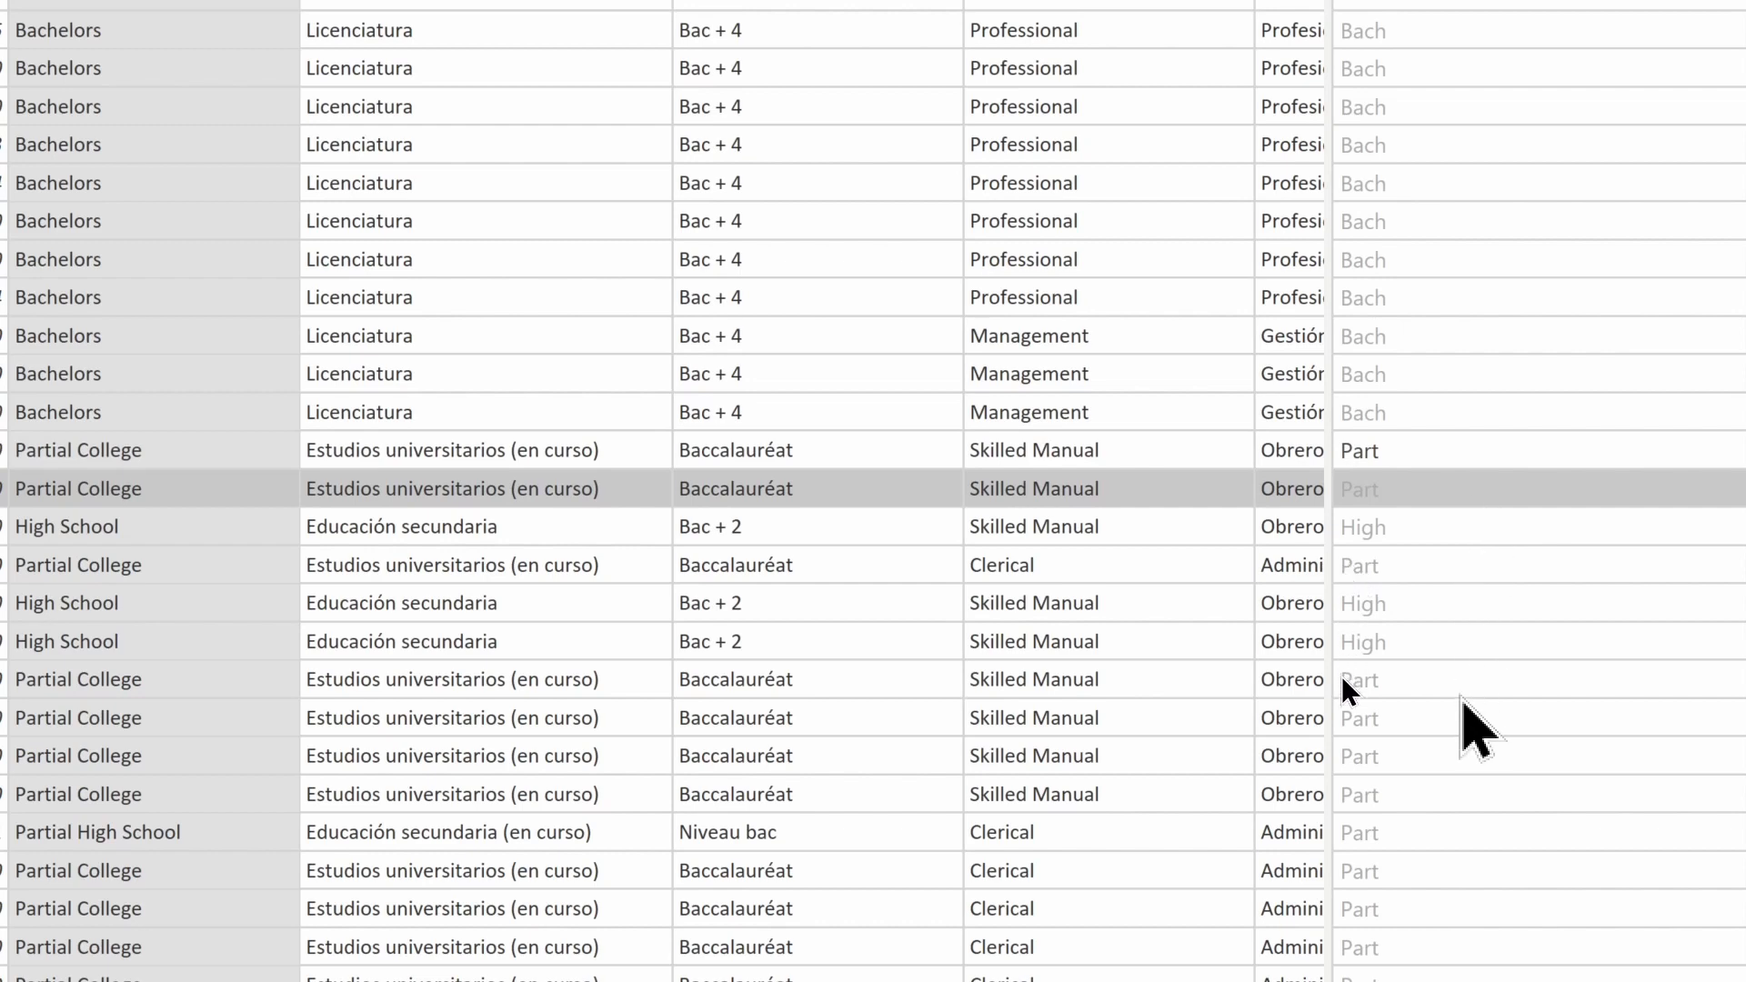
scroll(1339, 771, "down", 2)
scroll(1338, 810, "down", 4)
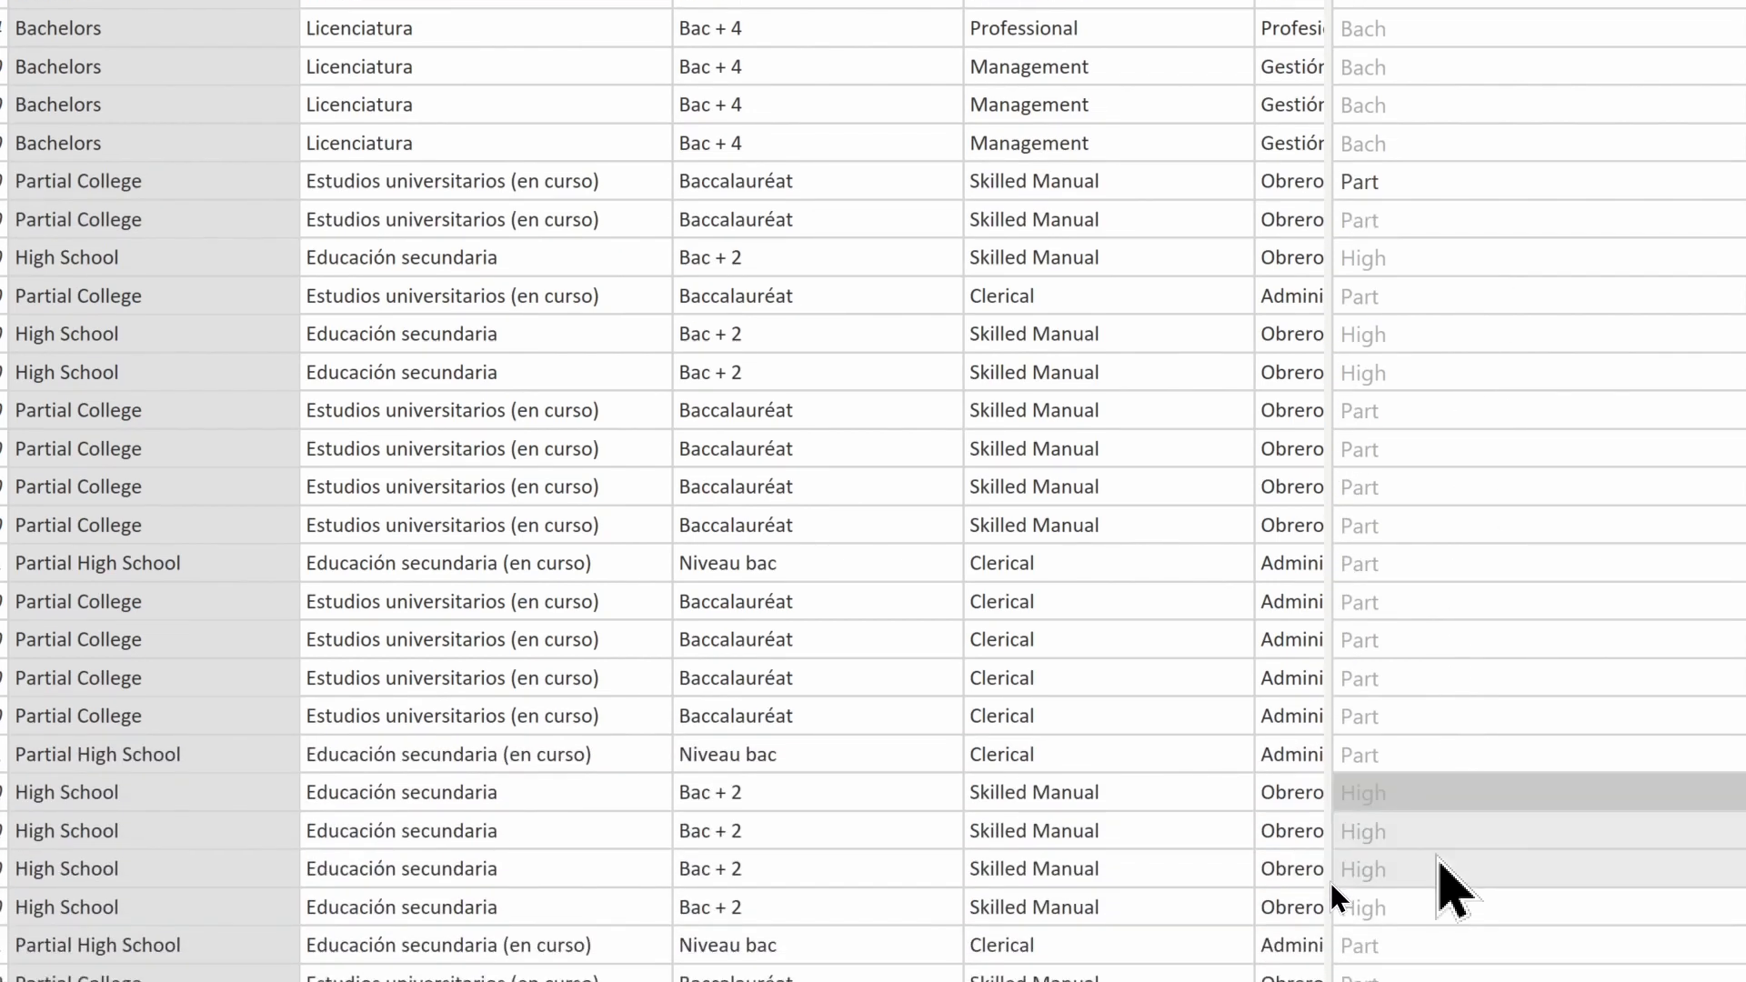
scroll(1344, 706, "down", 5)
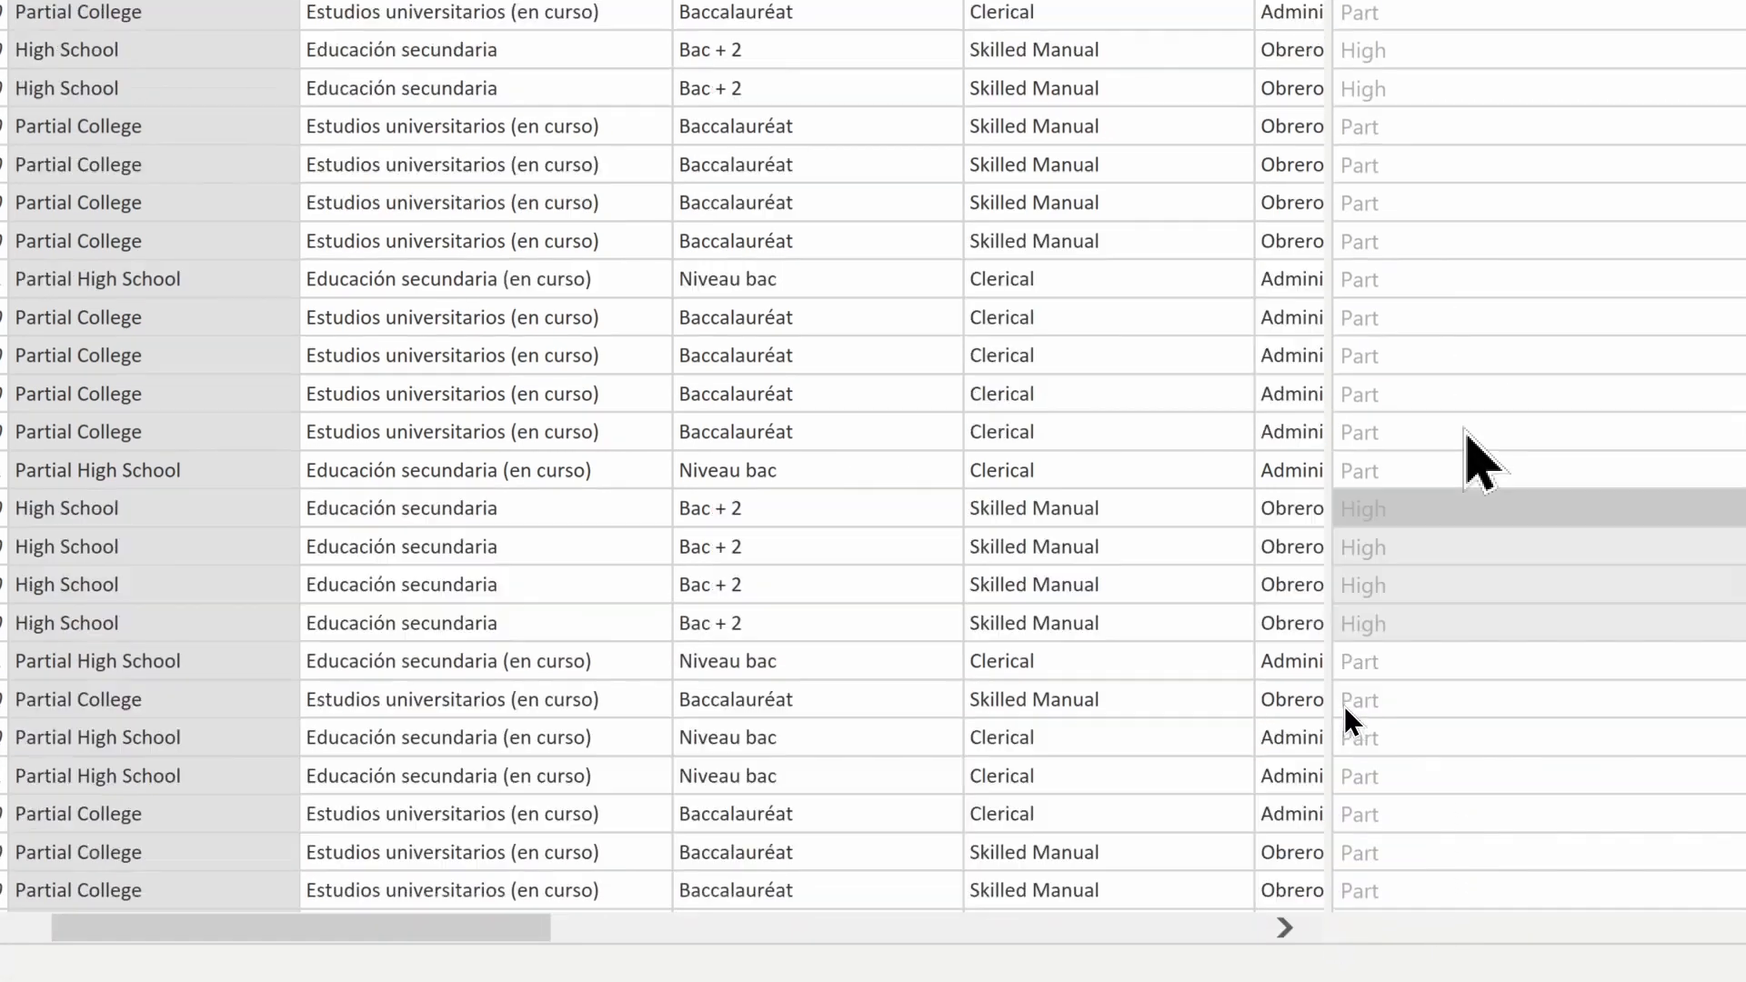
scroll(1344, 705, "down", 4)
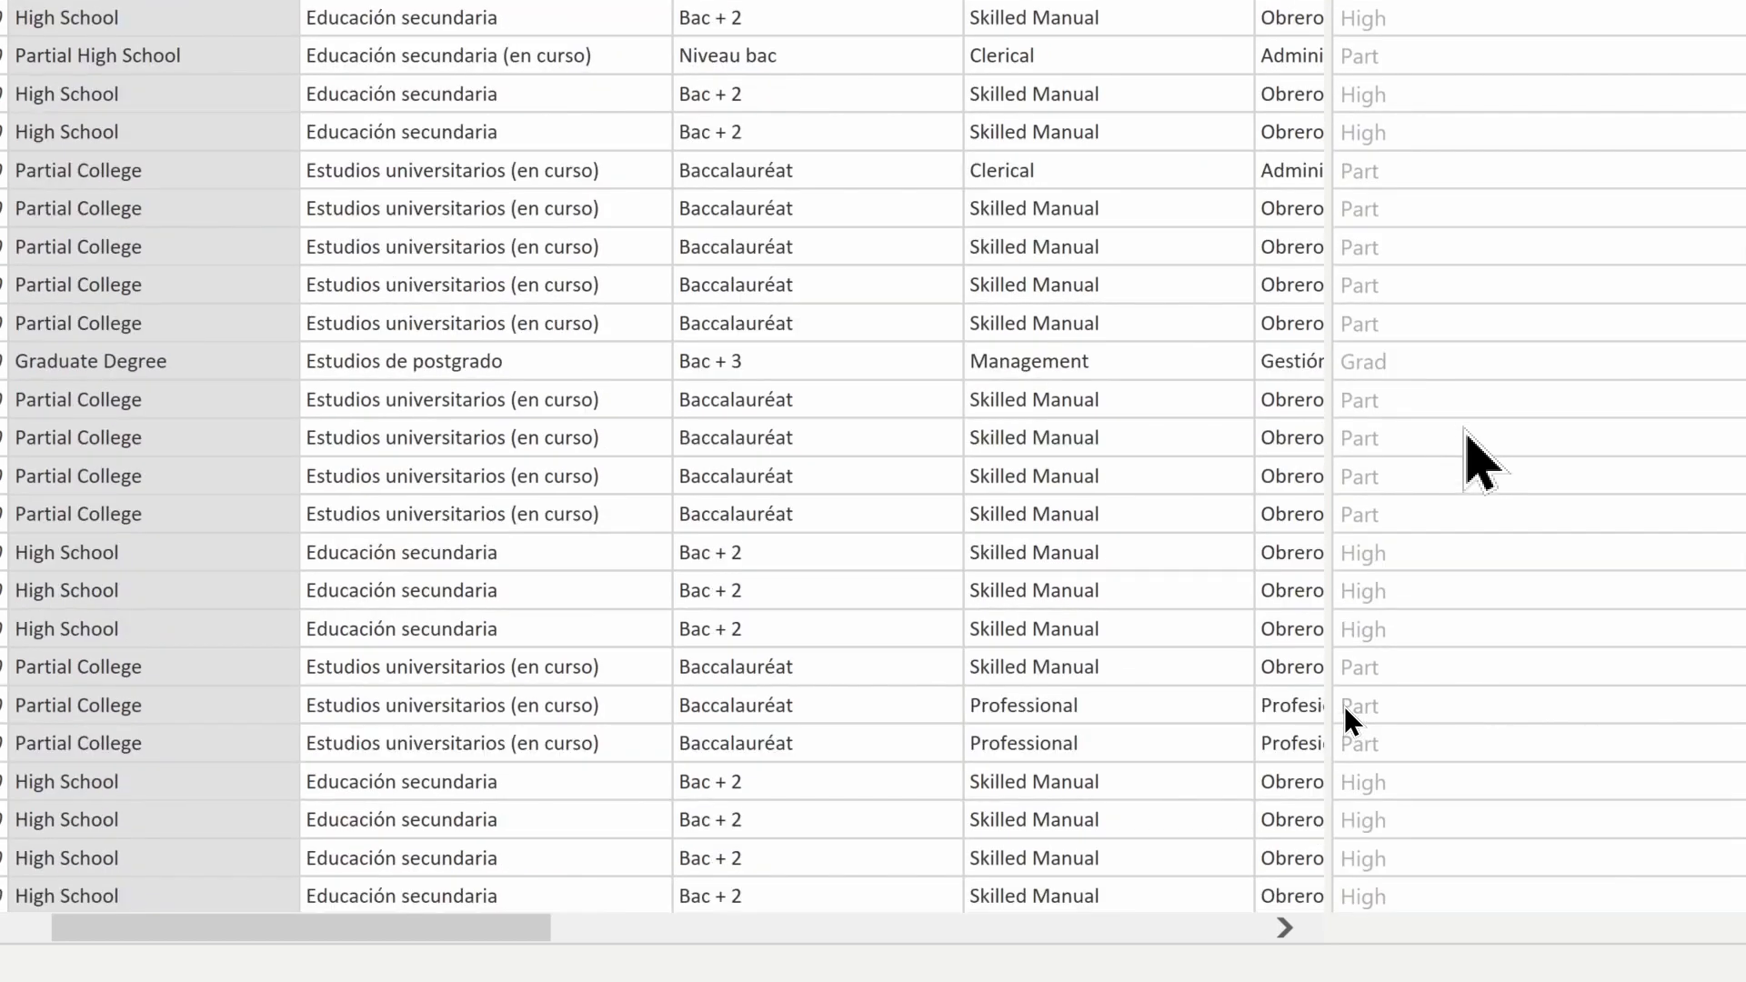
left_click(1403, 205)
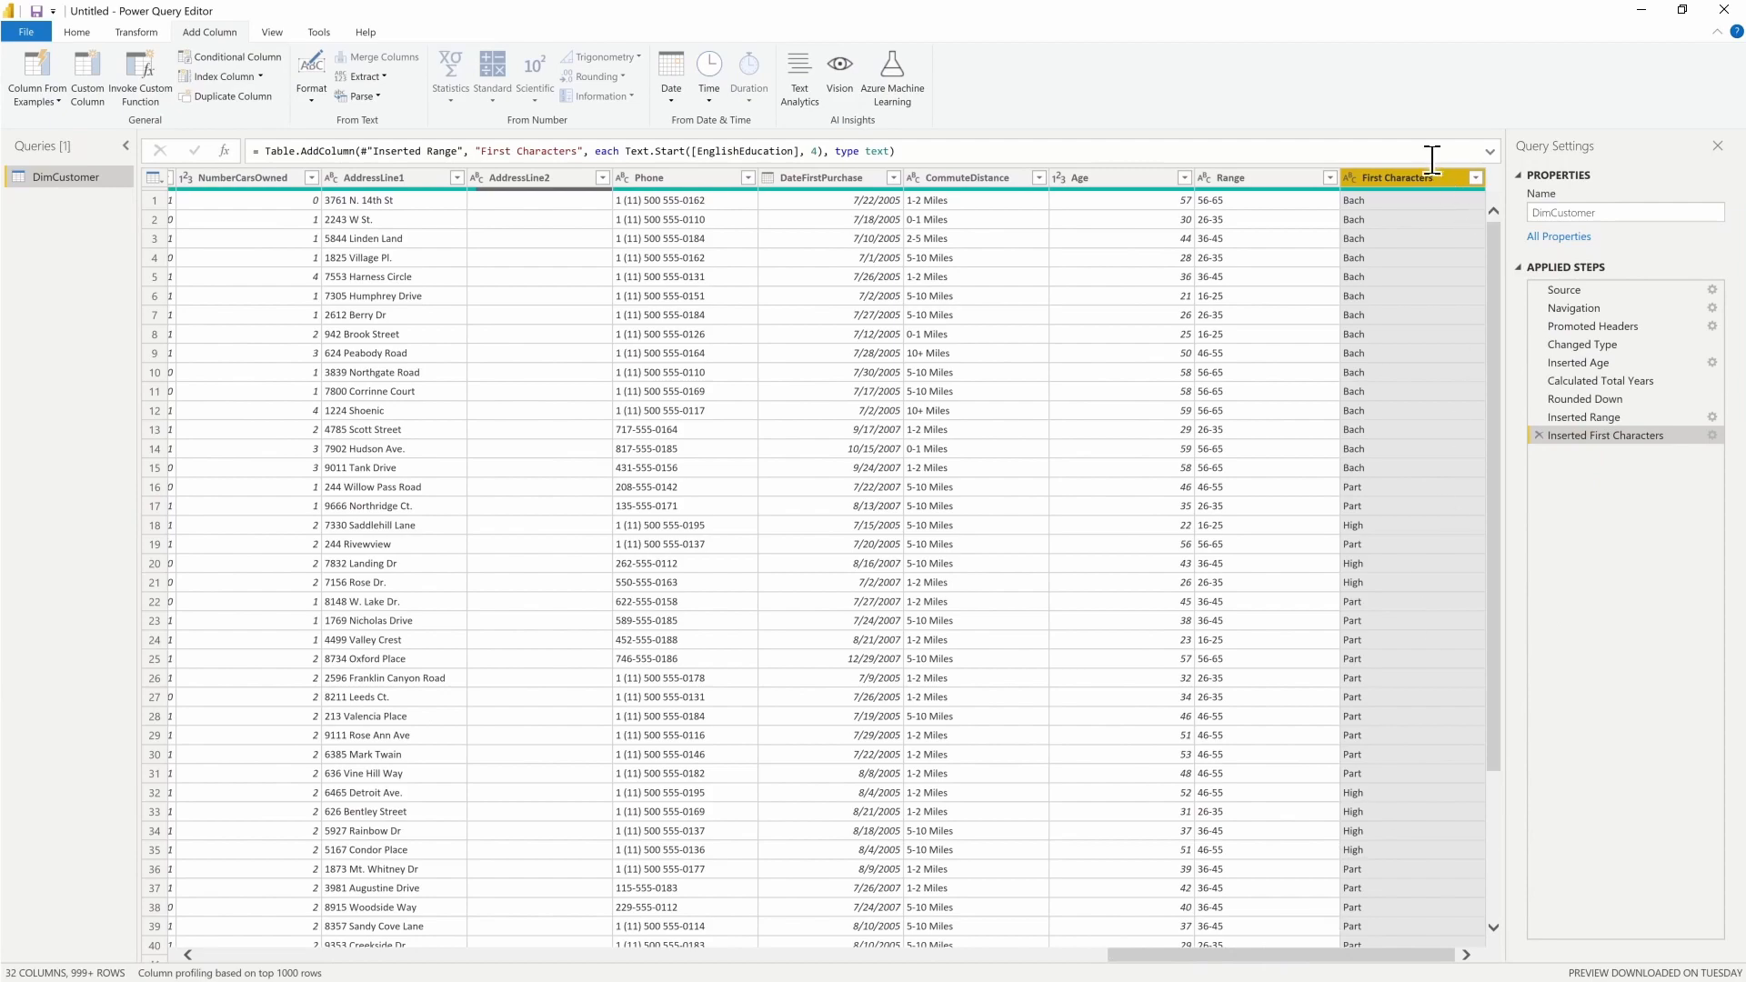
scroll(1362, 247, "down", 5)
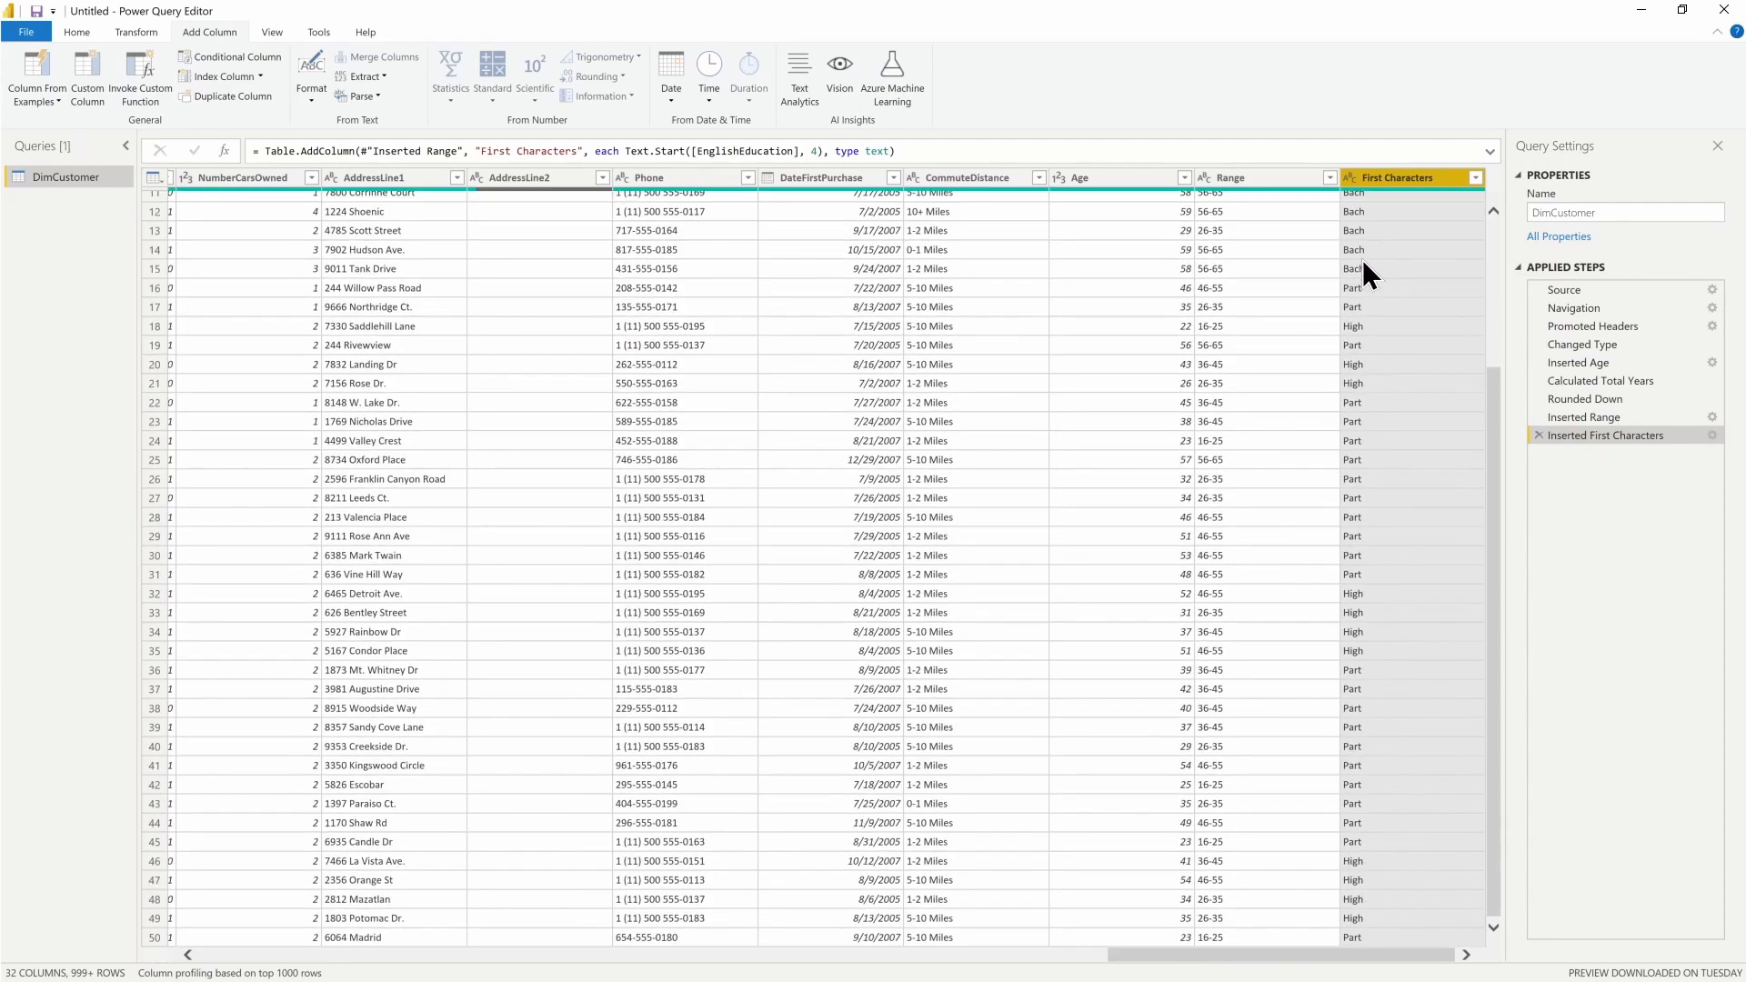
scroll(1362, 260, "up", 5)
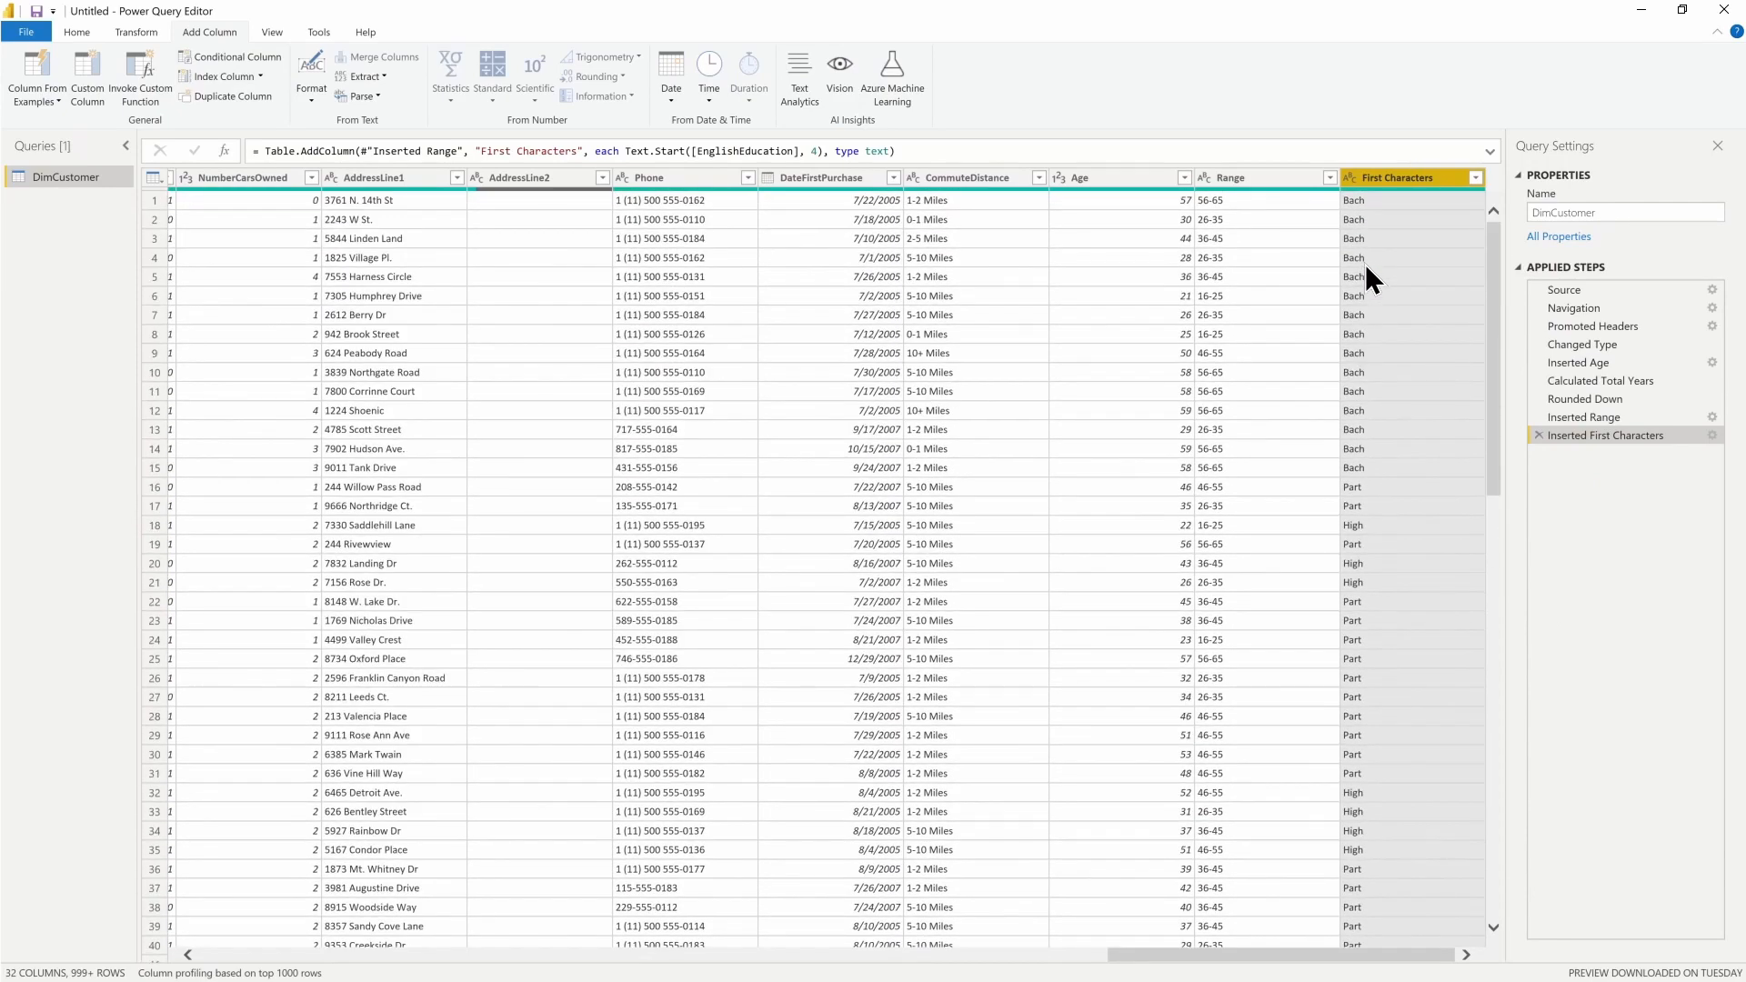